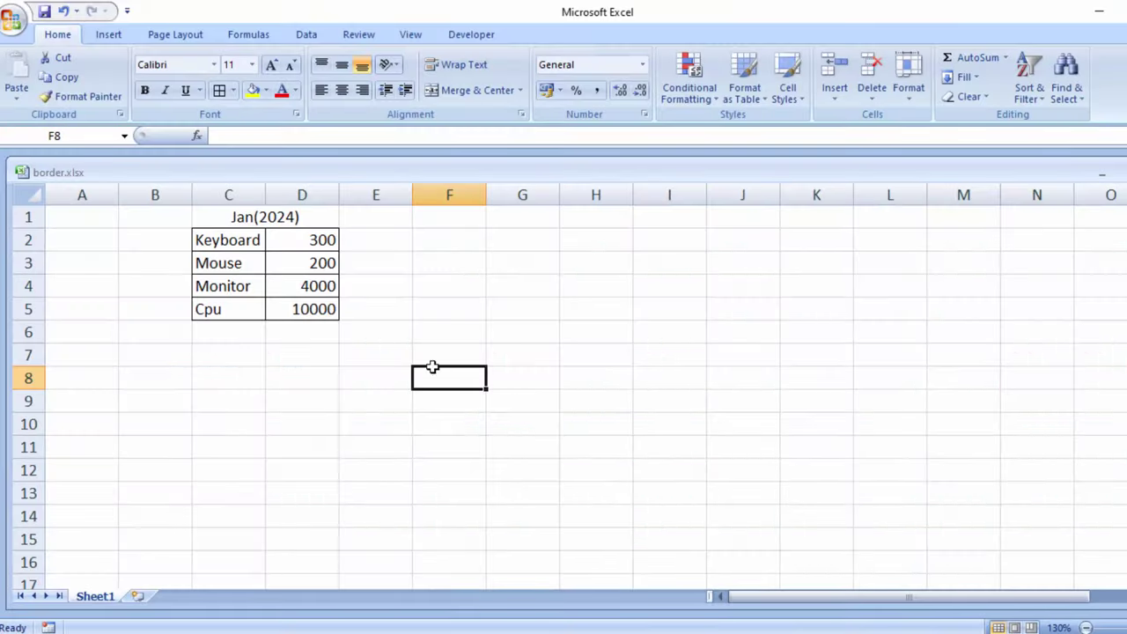
Fill the merged Jan(2024) heading in C1 with yellow
click(302, 360)
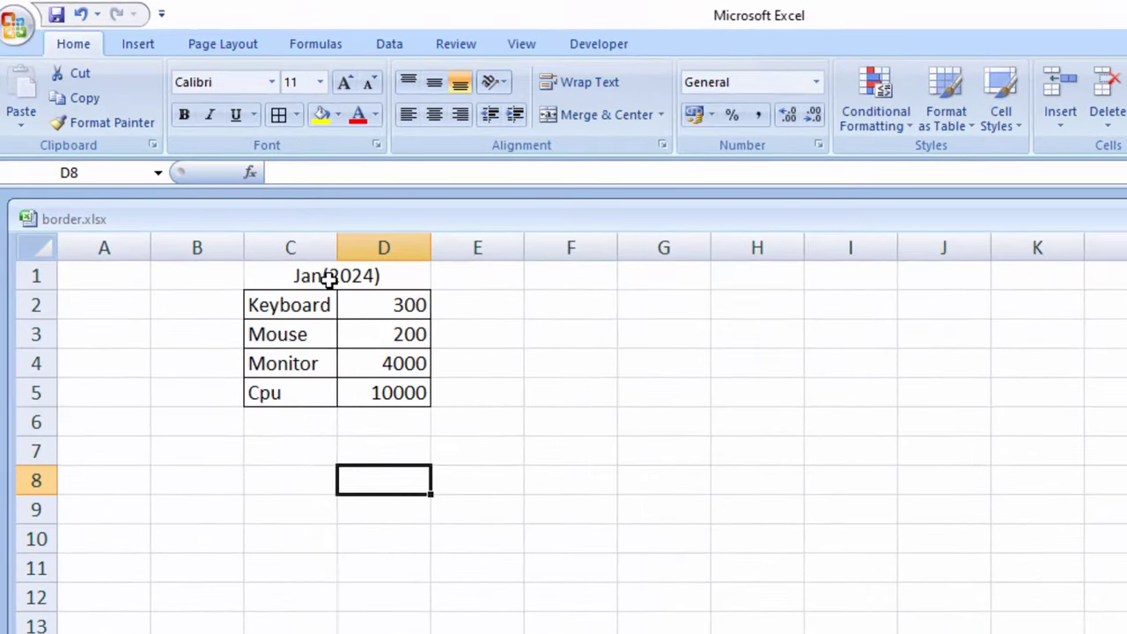
click(326, 276)
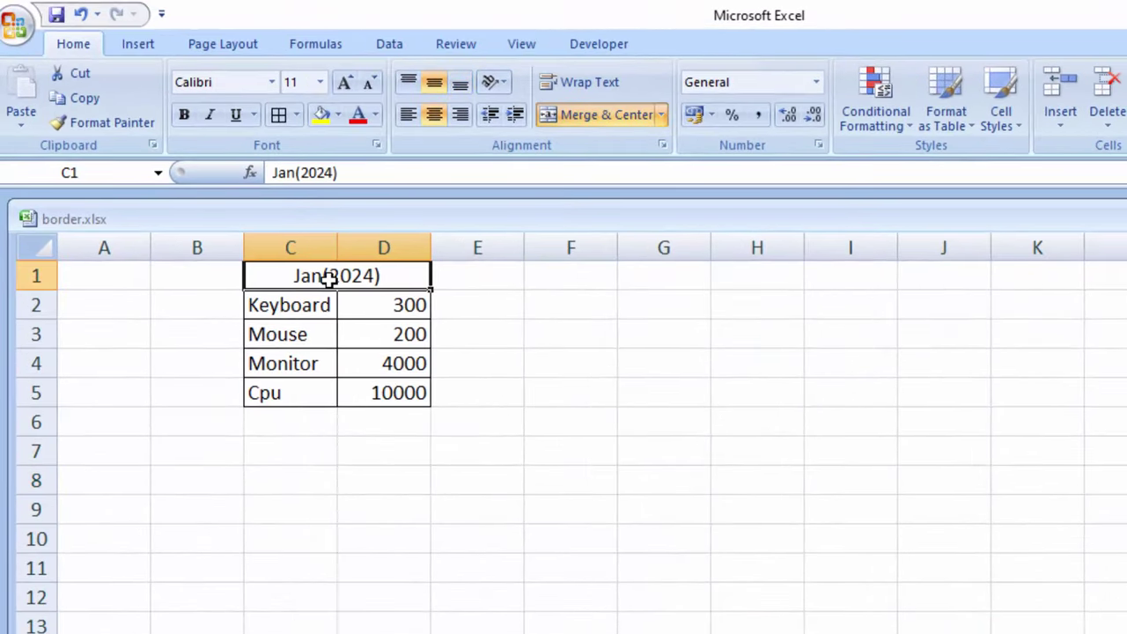
click(323, 116)
click(332, 470)
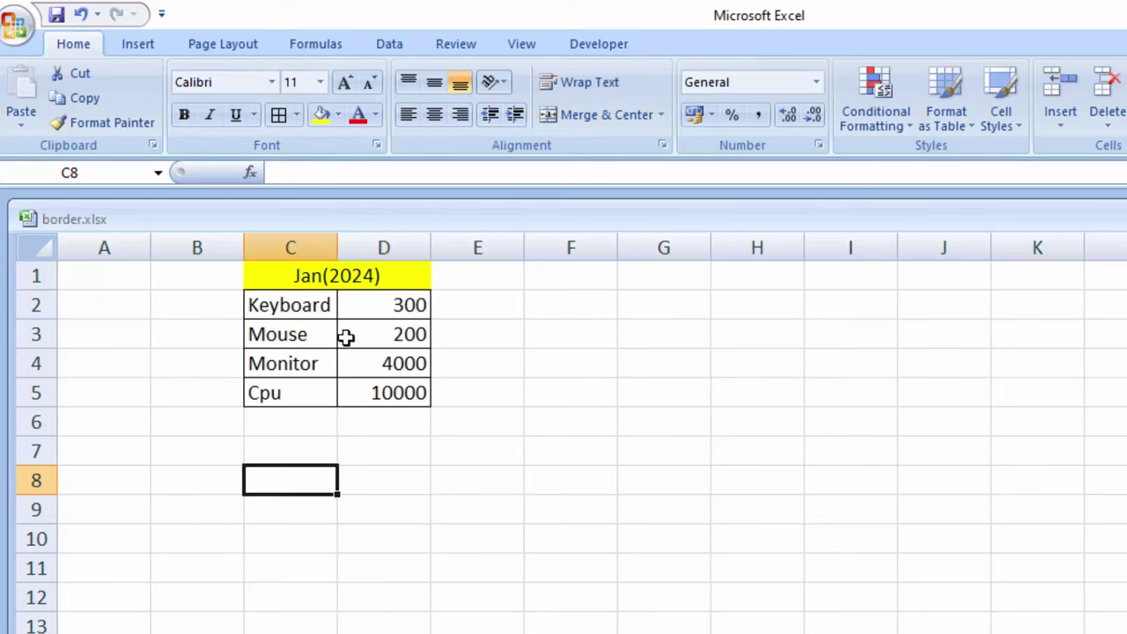
Select the amounts in D2:D5
scroll(572, 431, up, 1)
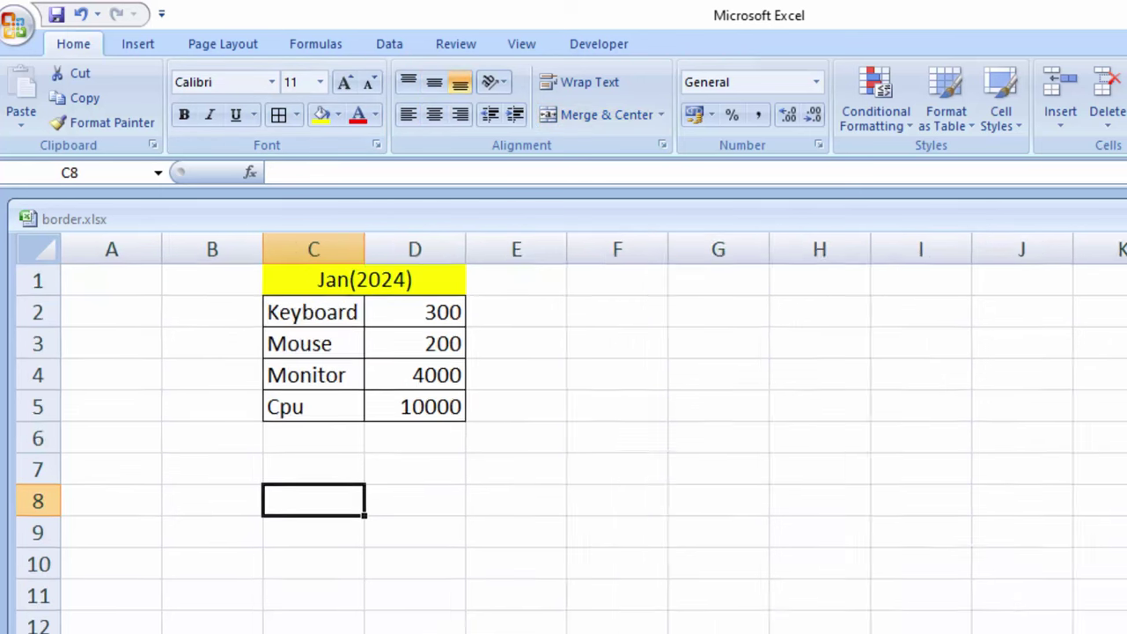
scroll(573, 431, up, 1)
scroll(572, 431, up, 2)
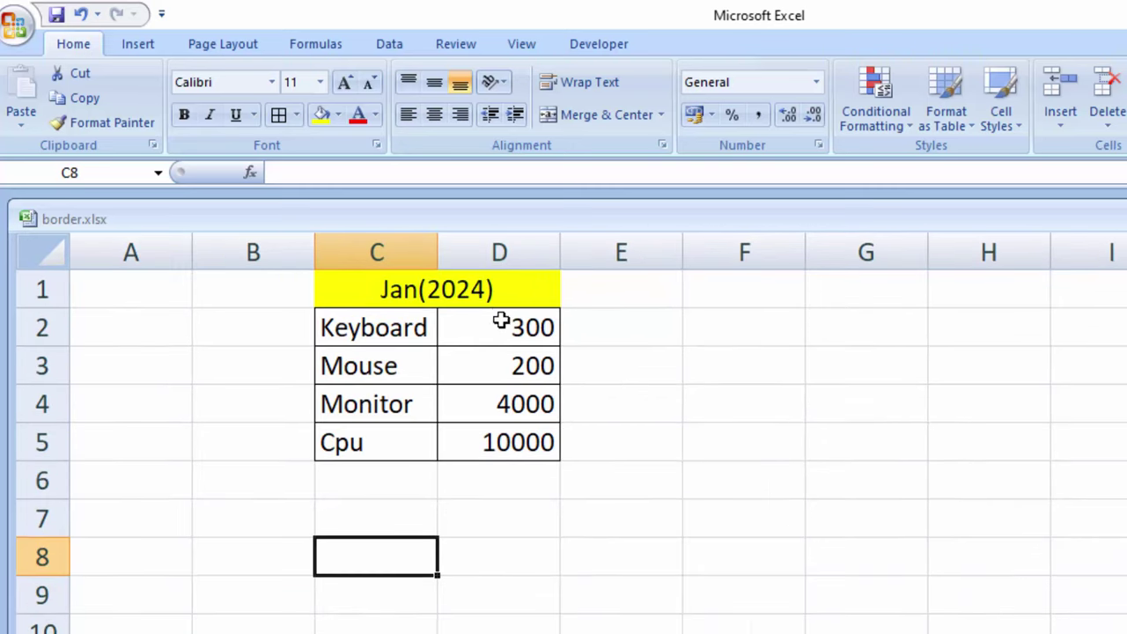
drag(501, 320, 514, 436)
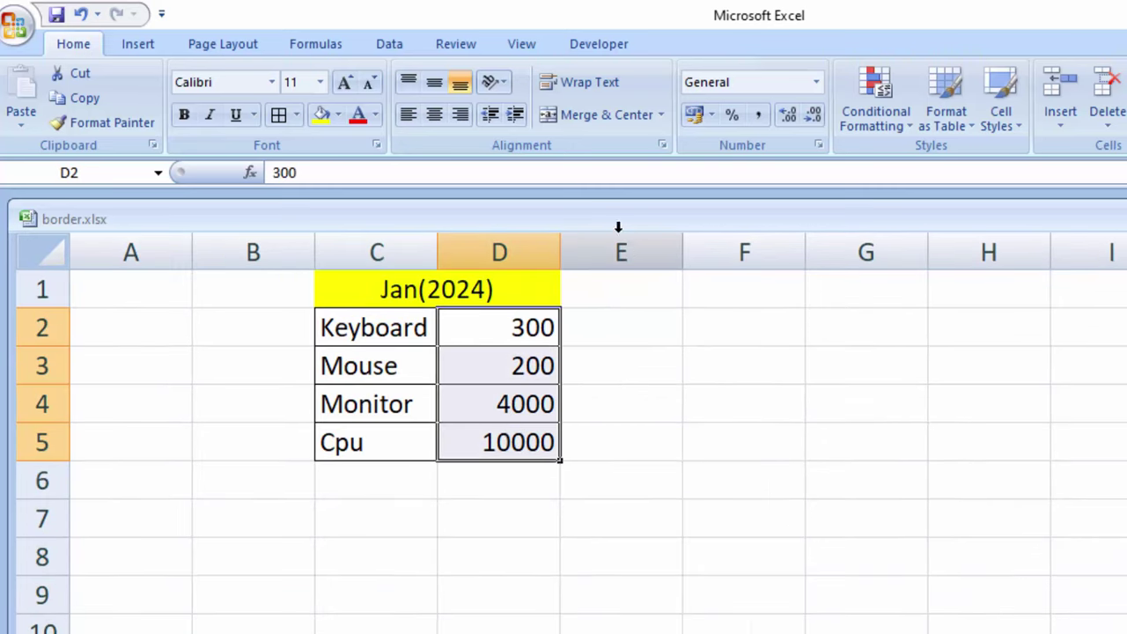
Format the amounts in D2:D5 as ₹ Currency
click(816, 86)
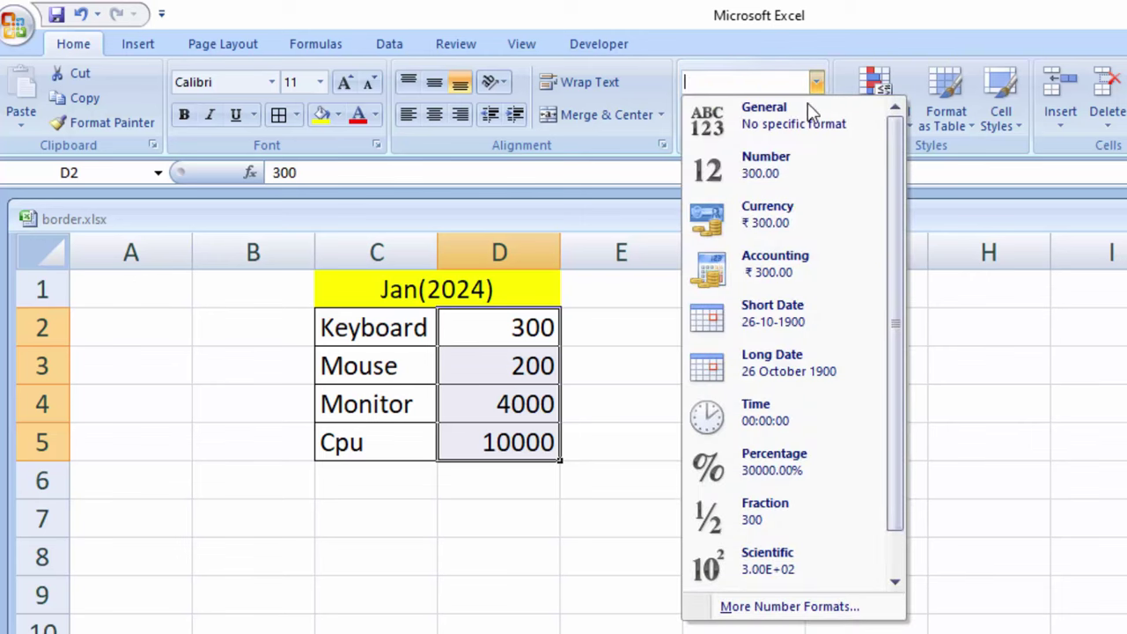
click(735, 216)
click(575, 551)
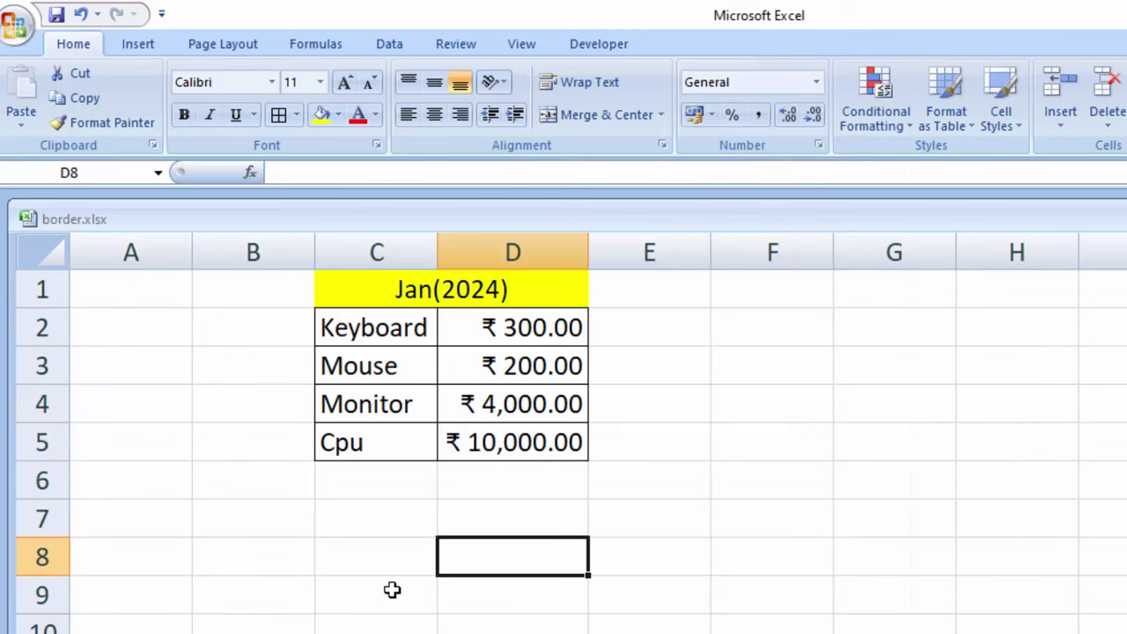
Label C6 'Total' and enter =SUM(D2:D5) in D6, giving ₹ 14,500.00
click(367, 492)
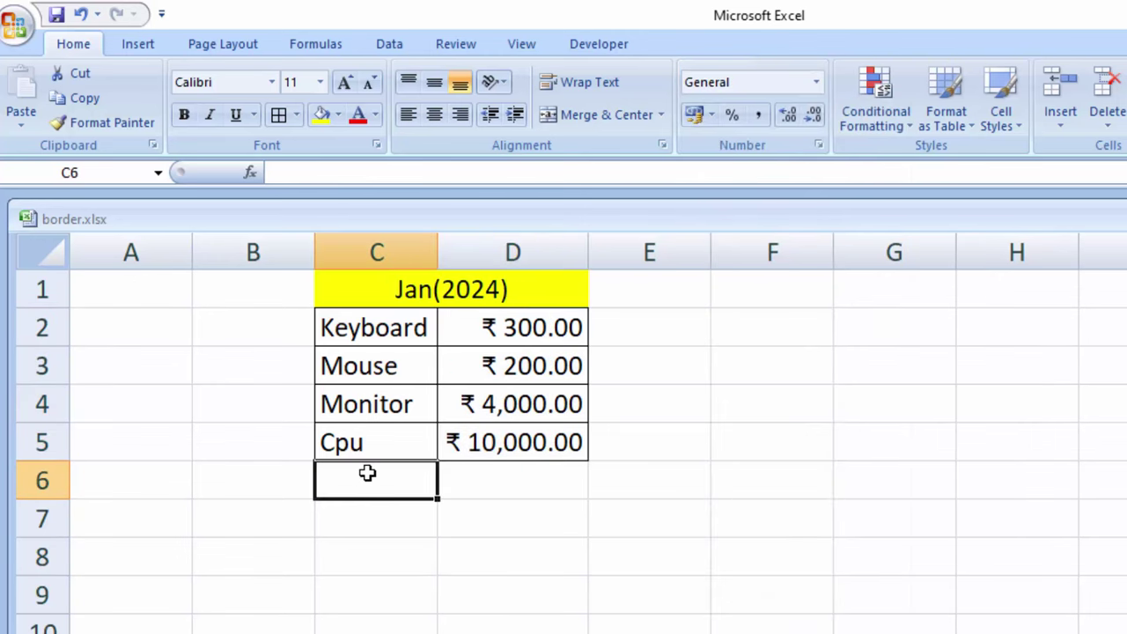
text(Tot)
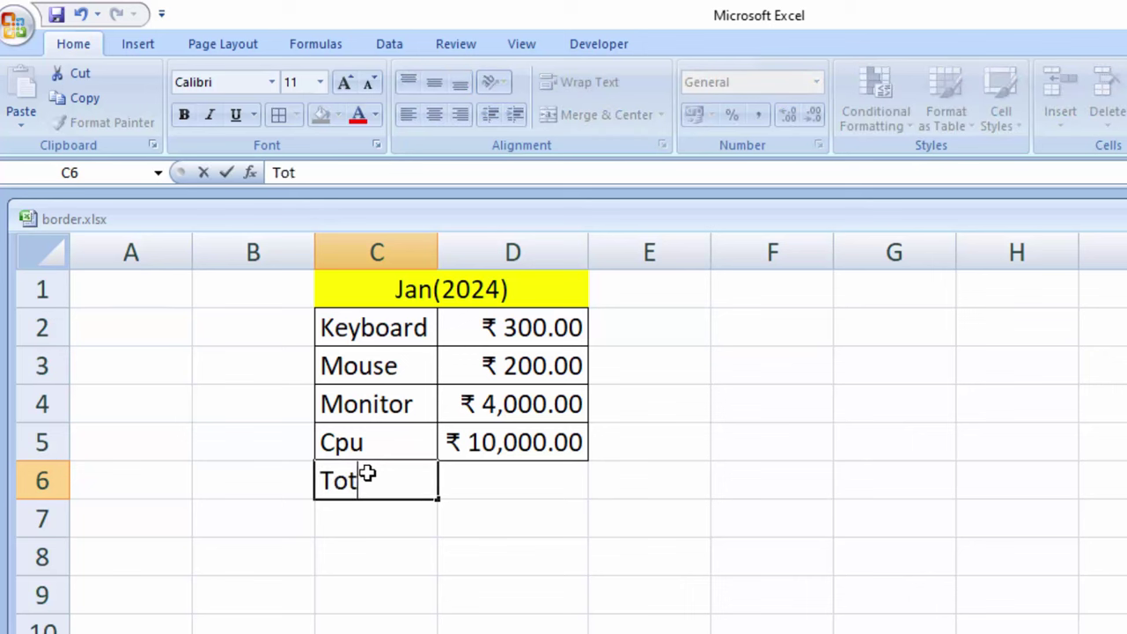
text(al)
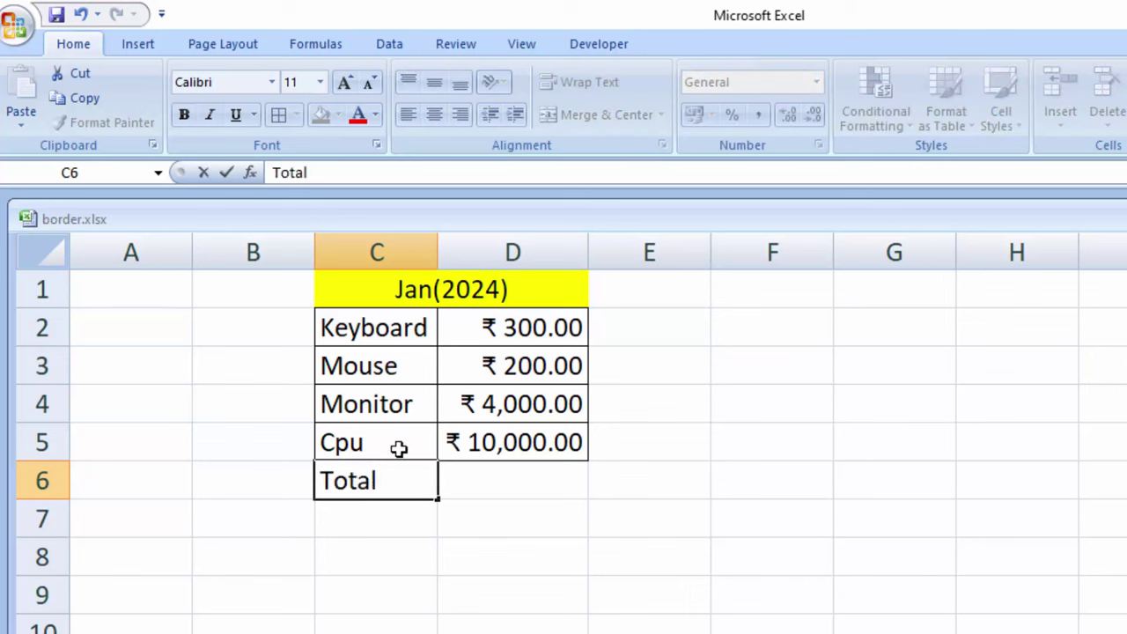
click(521, 472)
text(=)
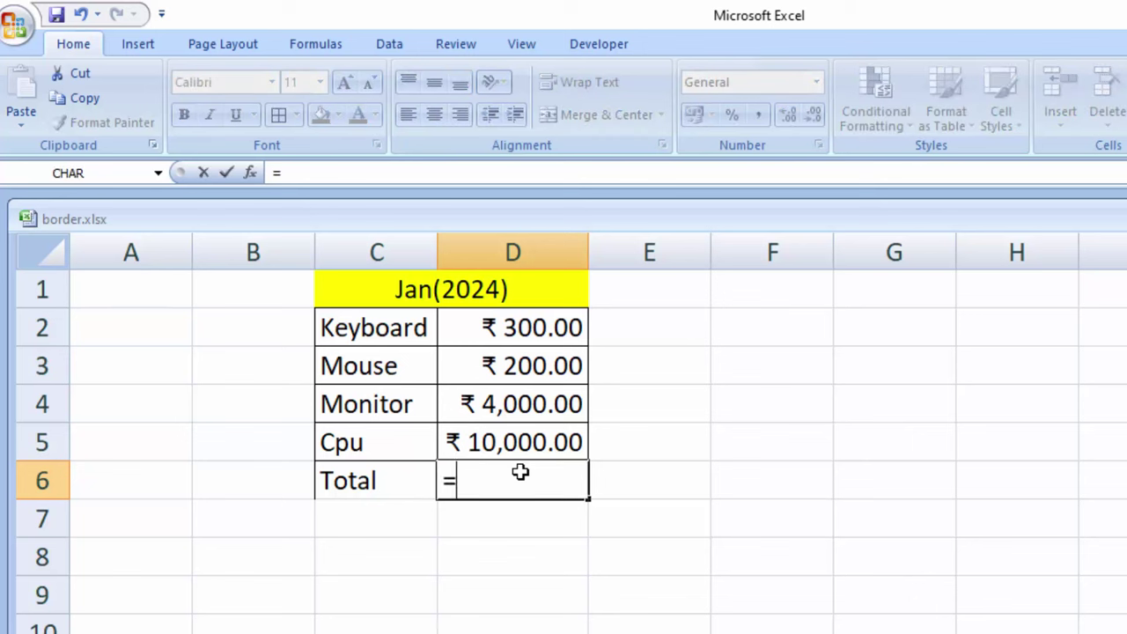
text(sum)
key(Tab)
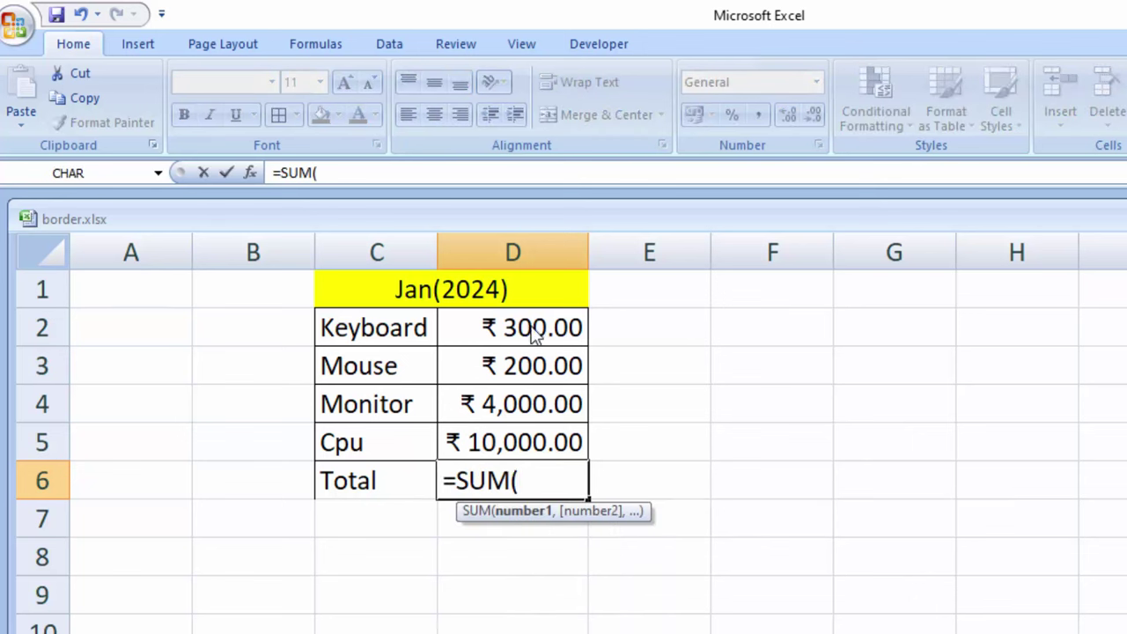
drag(536, 326, 536, 444)
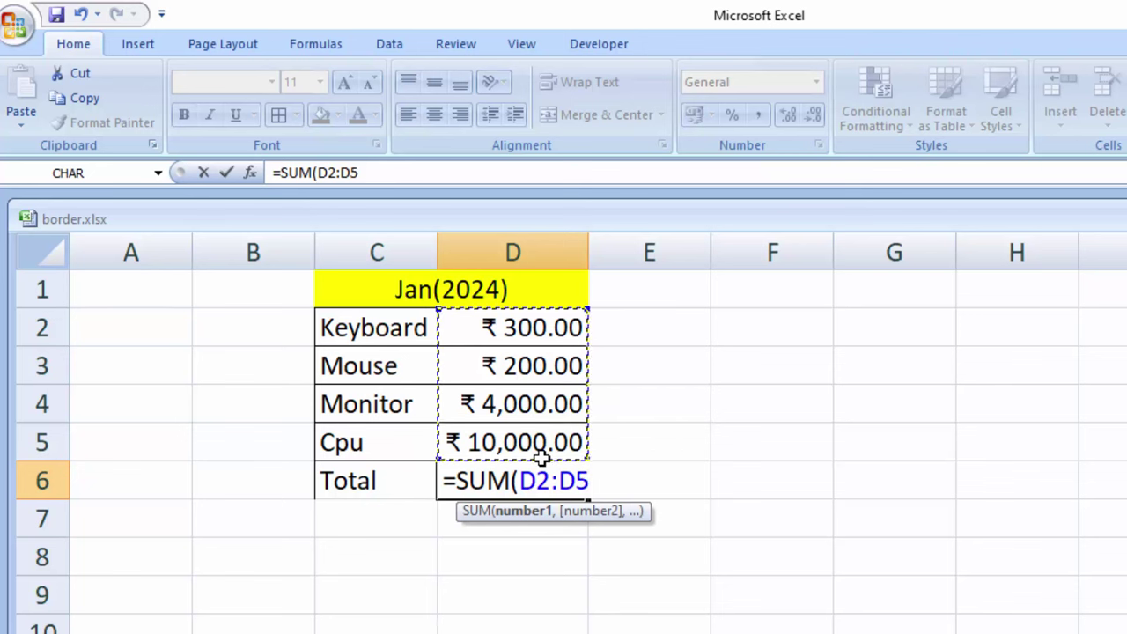
text())
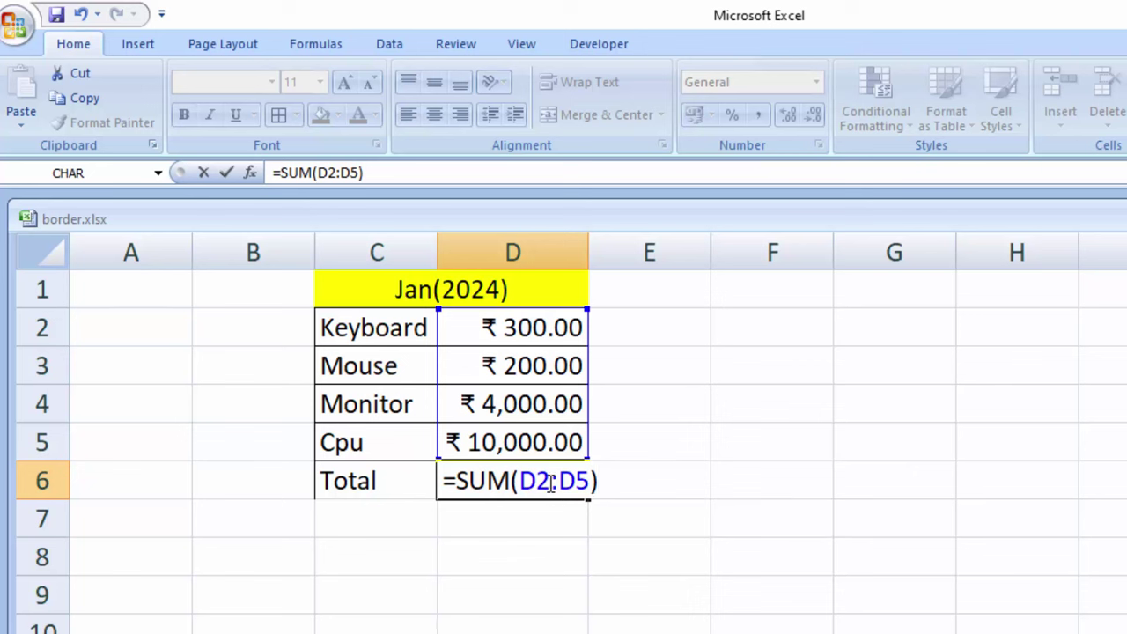
drag(550, 482, 519, 481)
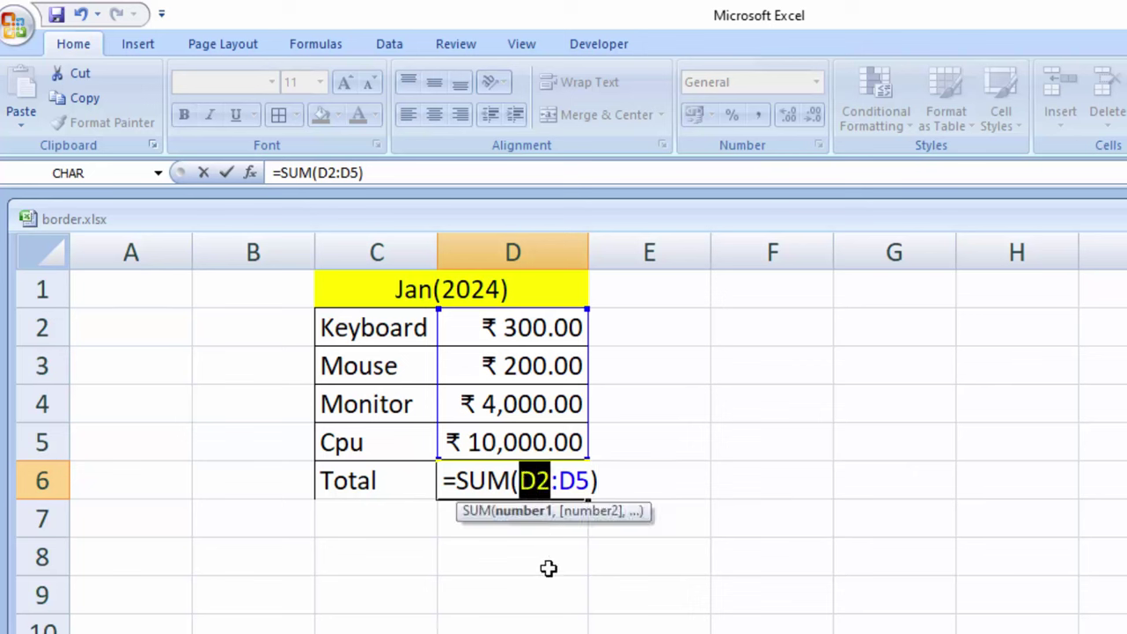
click(604, 486)
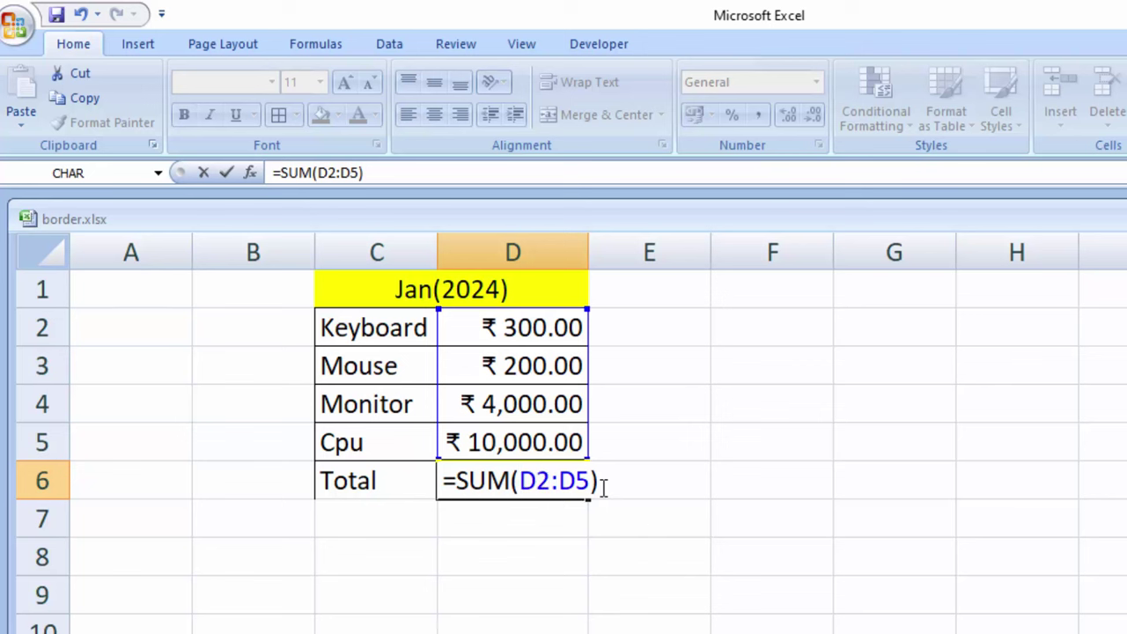
key(Return)
Inspect the D6 SUM formula without changing it
click(522, 481)
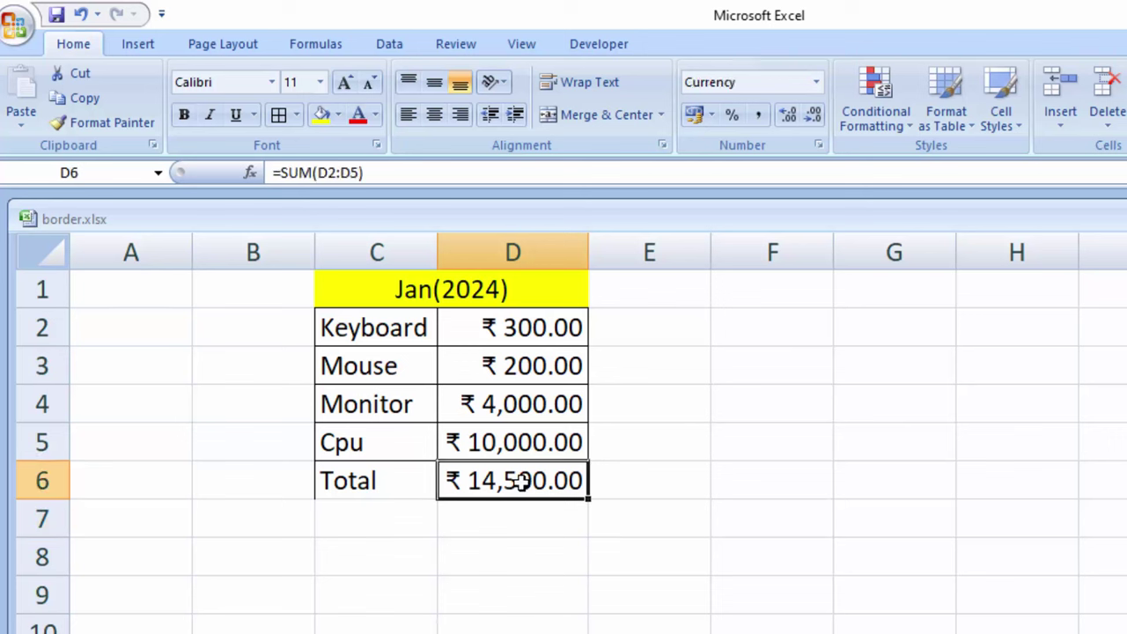
double_click(521, 481)
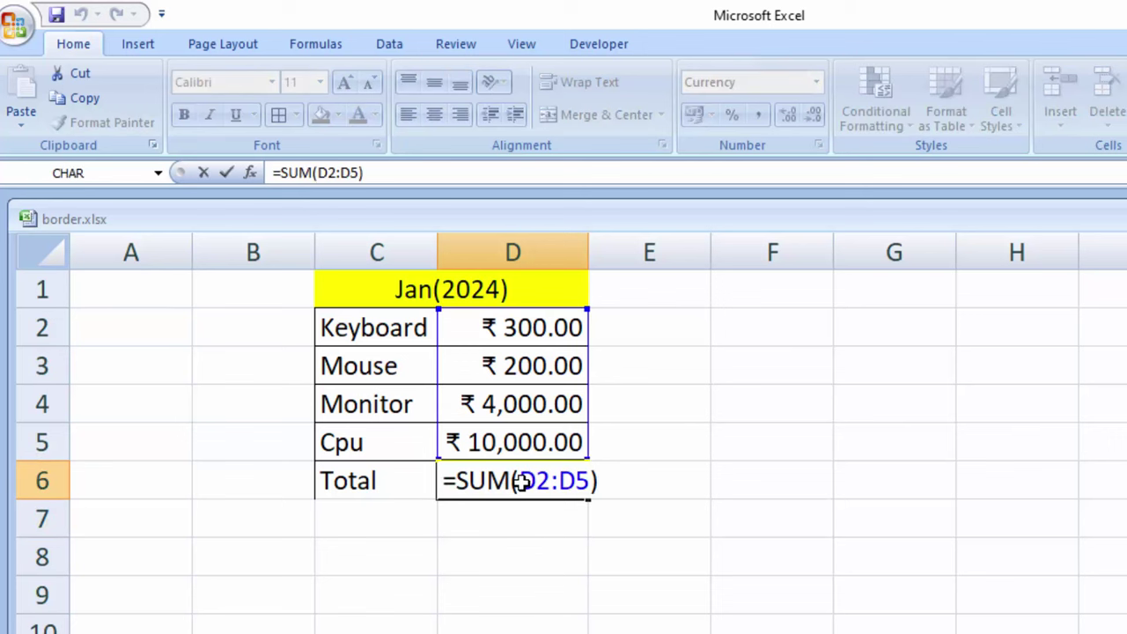
key(Return)
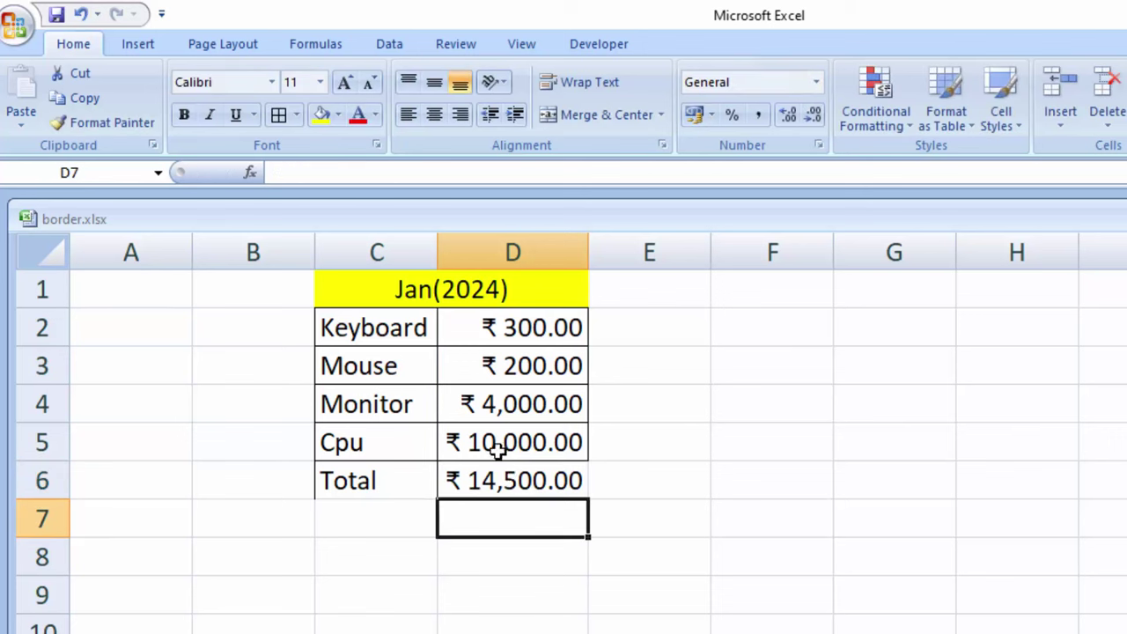
click(580, 597)
Add borders to the Total row C6:D6, then select D6 and go to the Data tab
drag(377, 478, 493, 480)
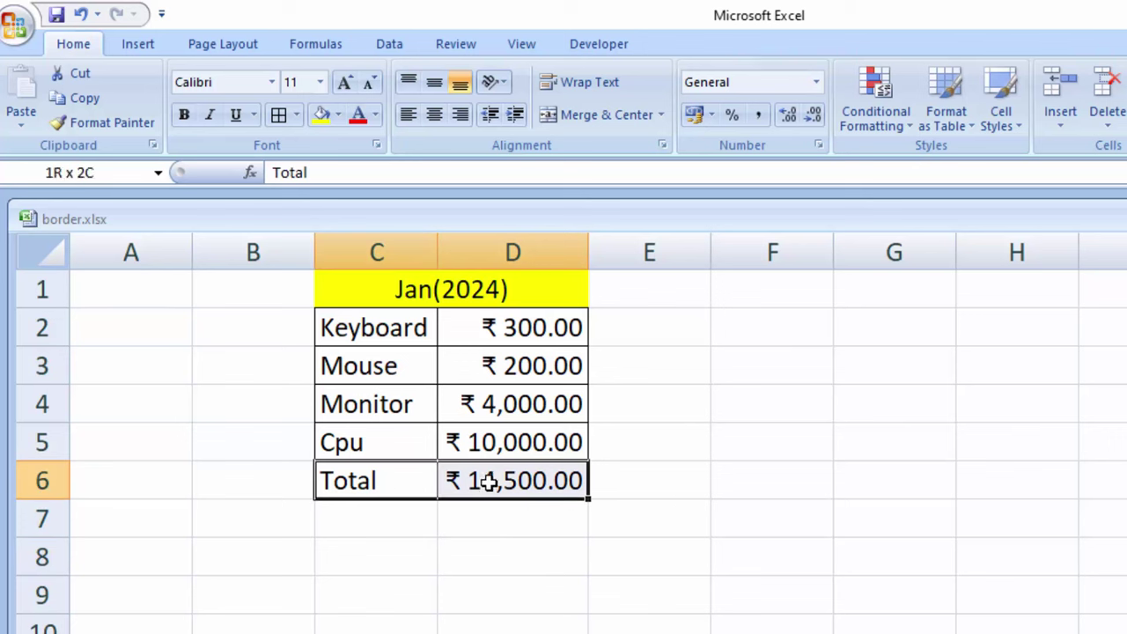
click(278, 116)
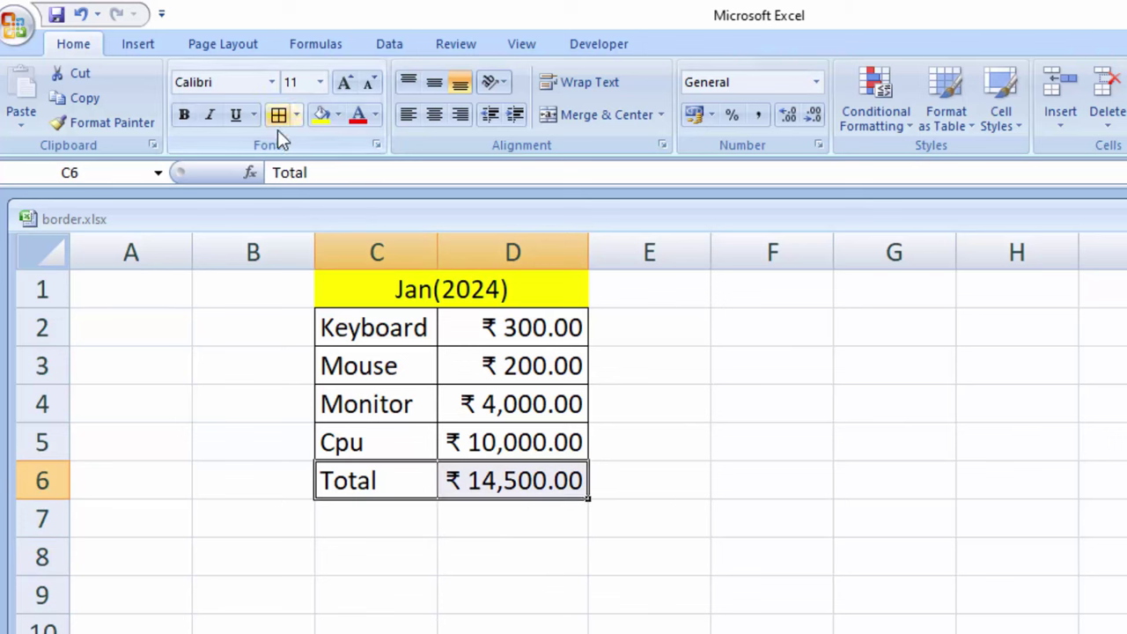
click(729, 482)
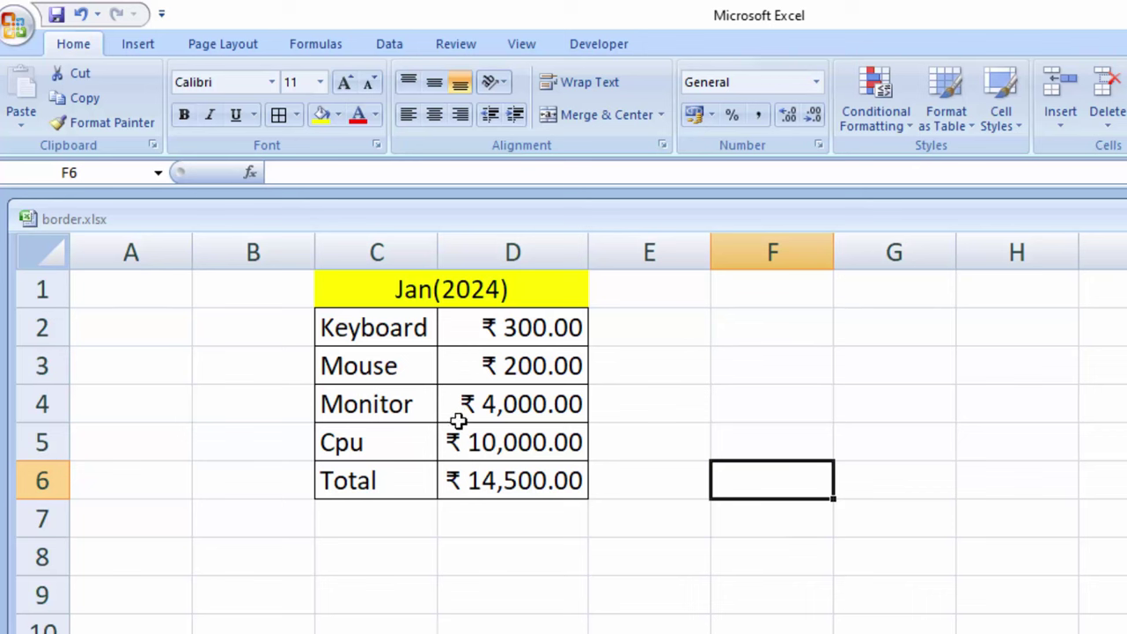
click(503, 475)
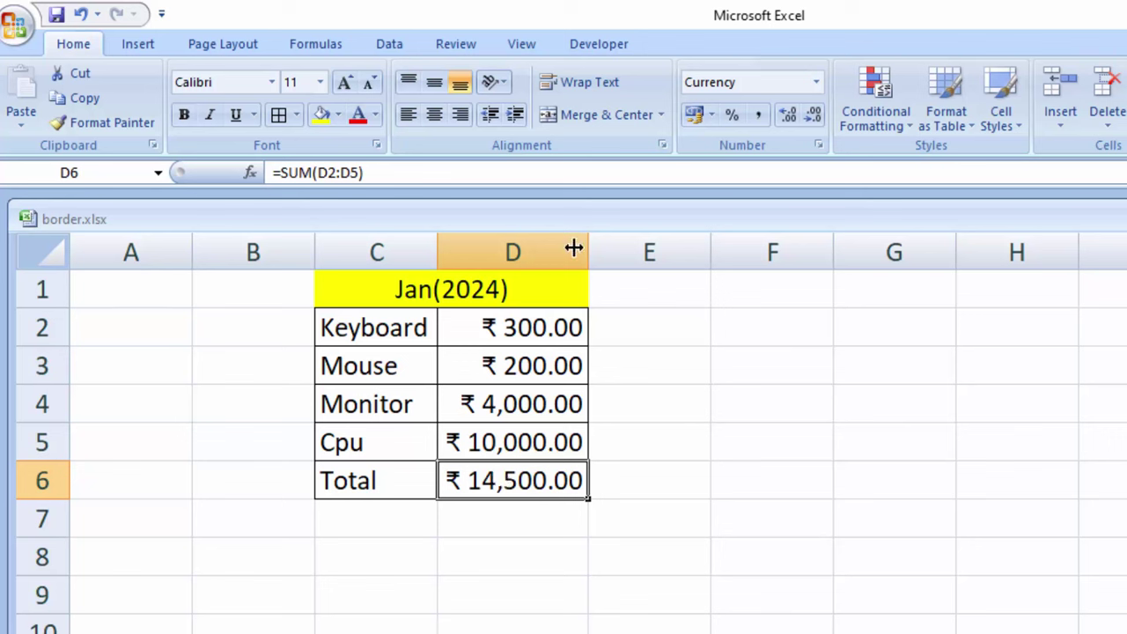
click(393, 55)
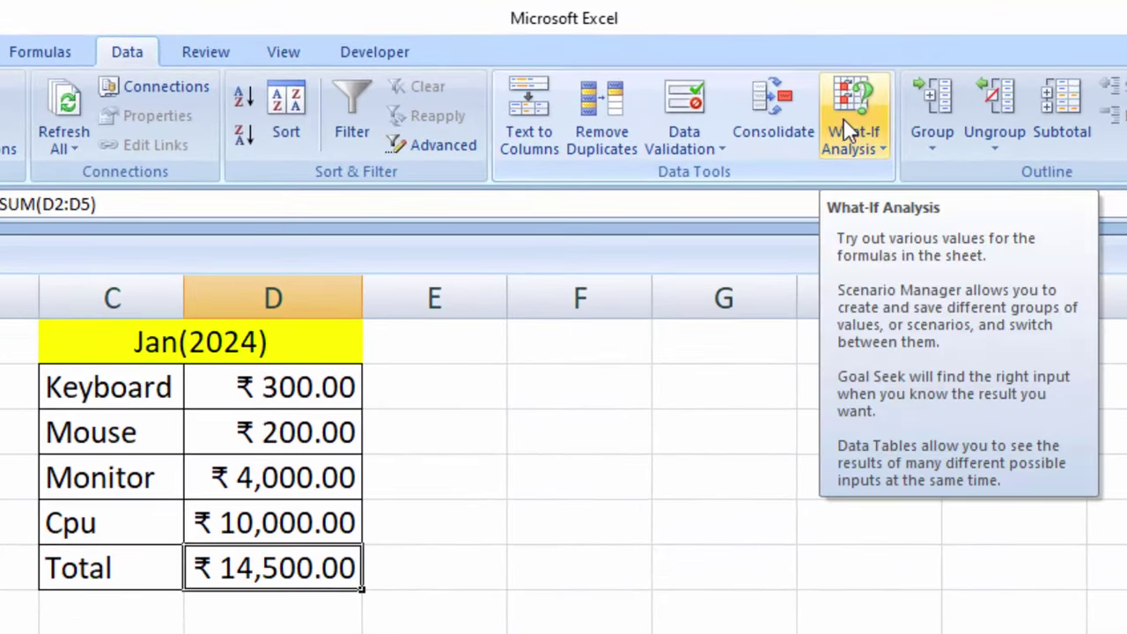
click(846, 145)
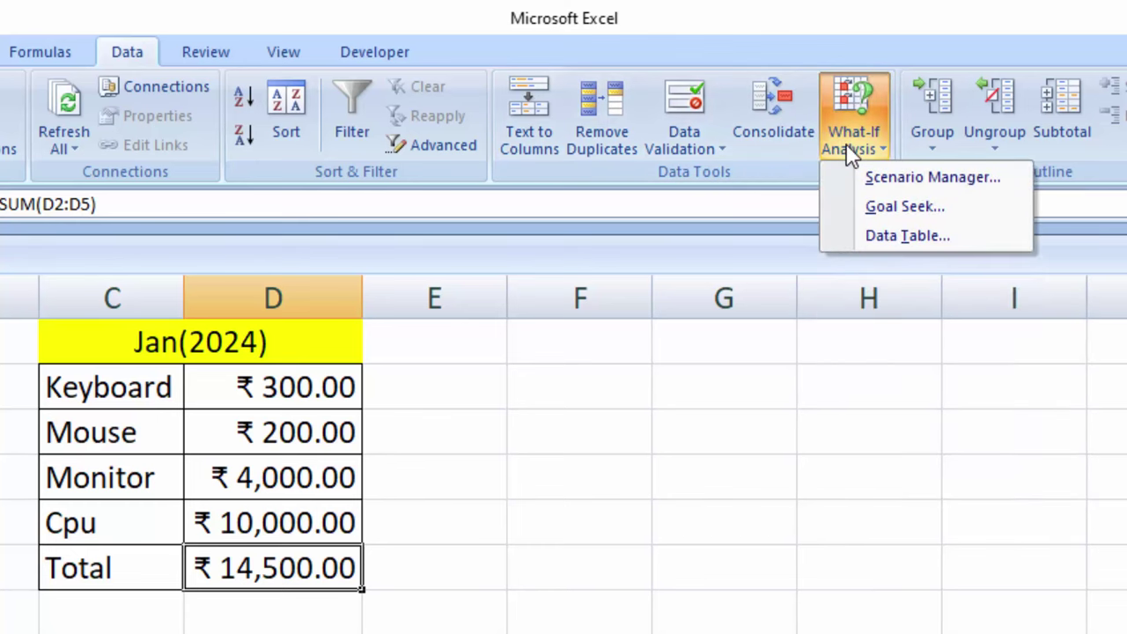
click(872, 186)
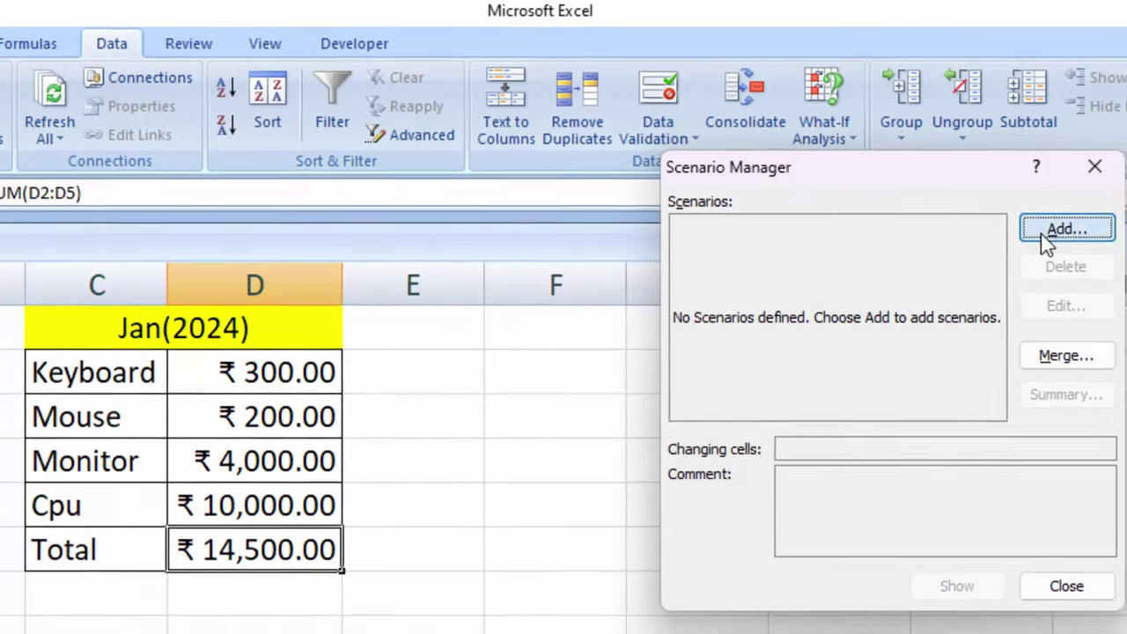
click(1041, 233)
click(1077, 185)
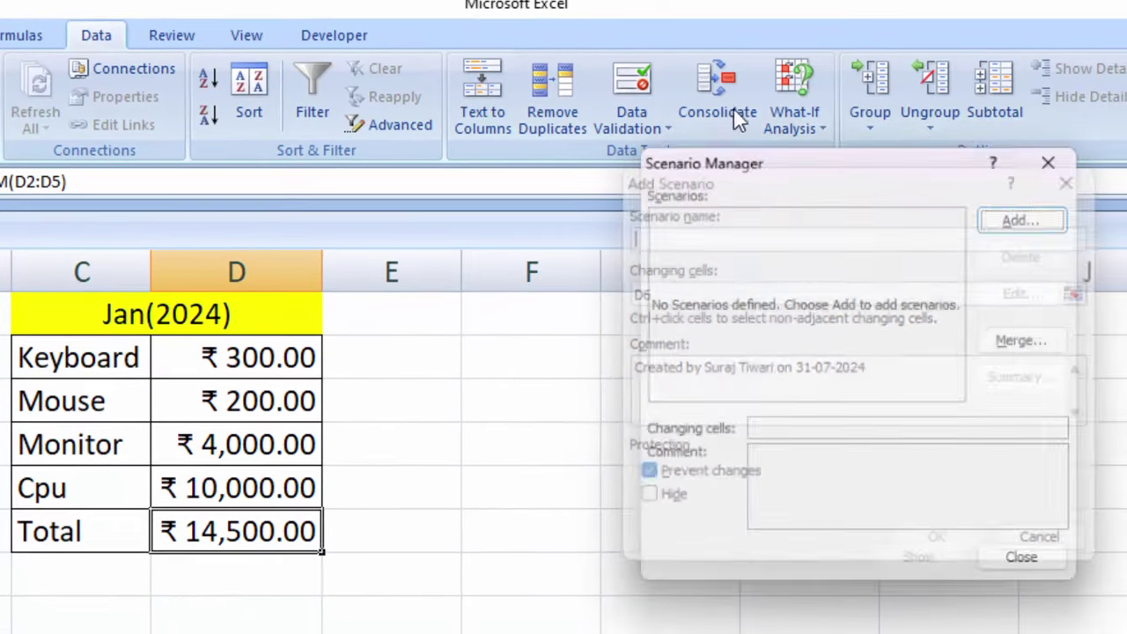
click(1057, 155)
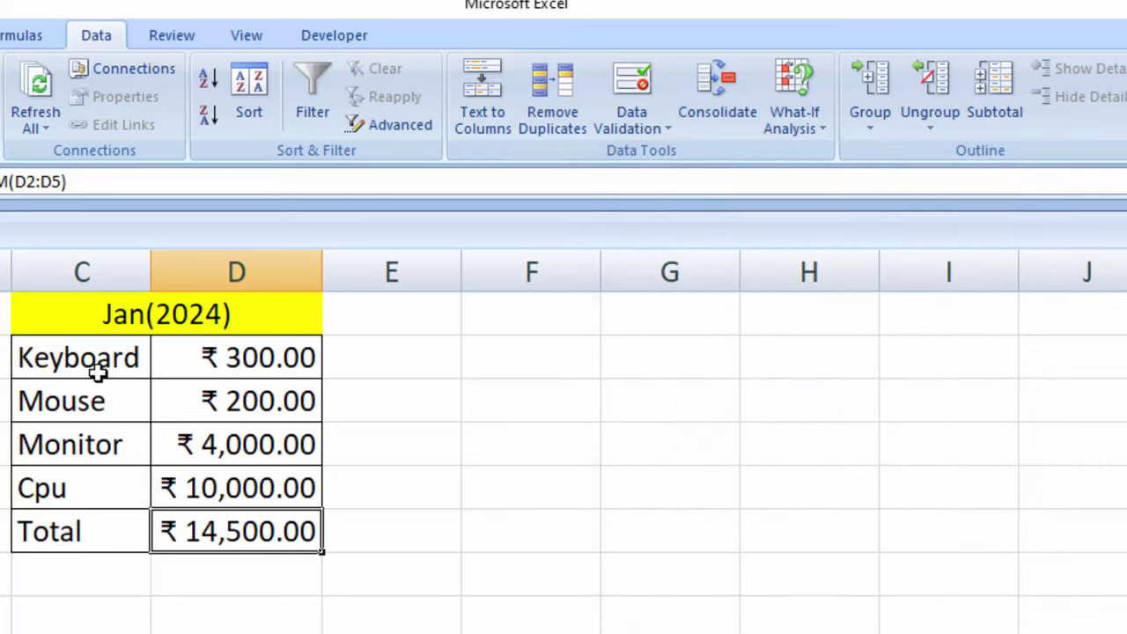
Save C2:D6 as a scenario named Jan with its current prices
drag(97, 374, 269, 521)
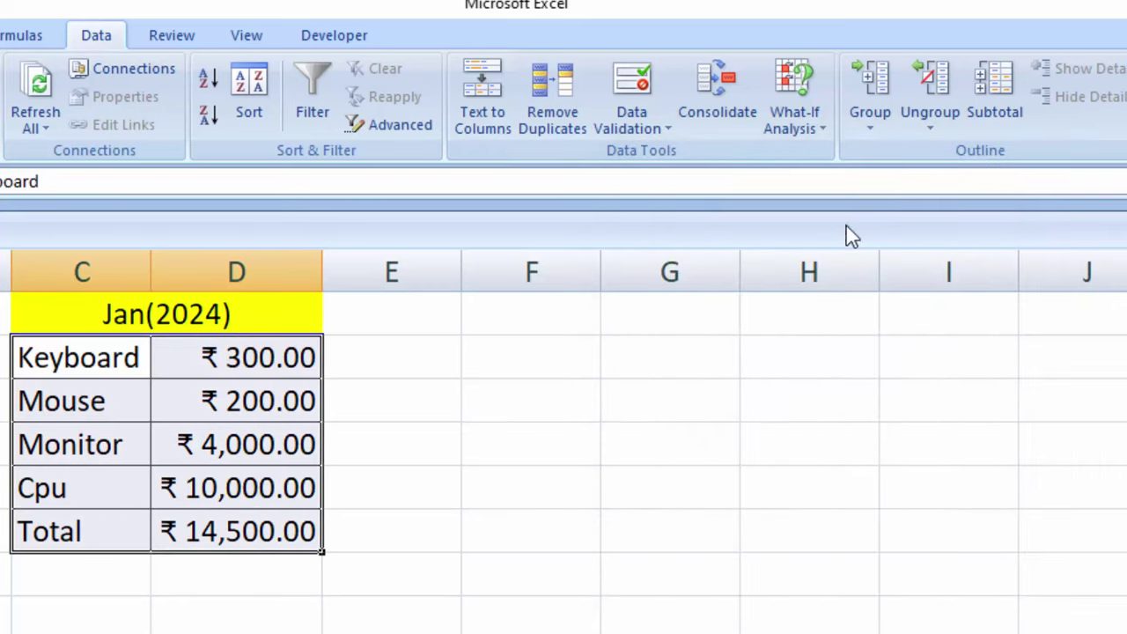
click(790, 123)
click(836, 156)
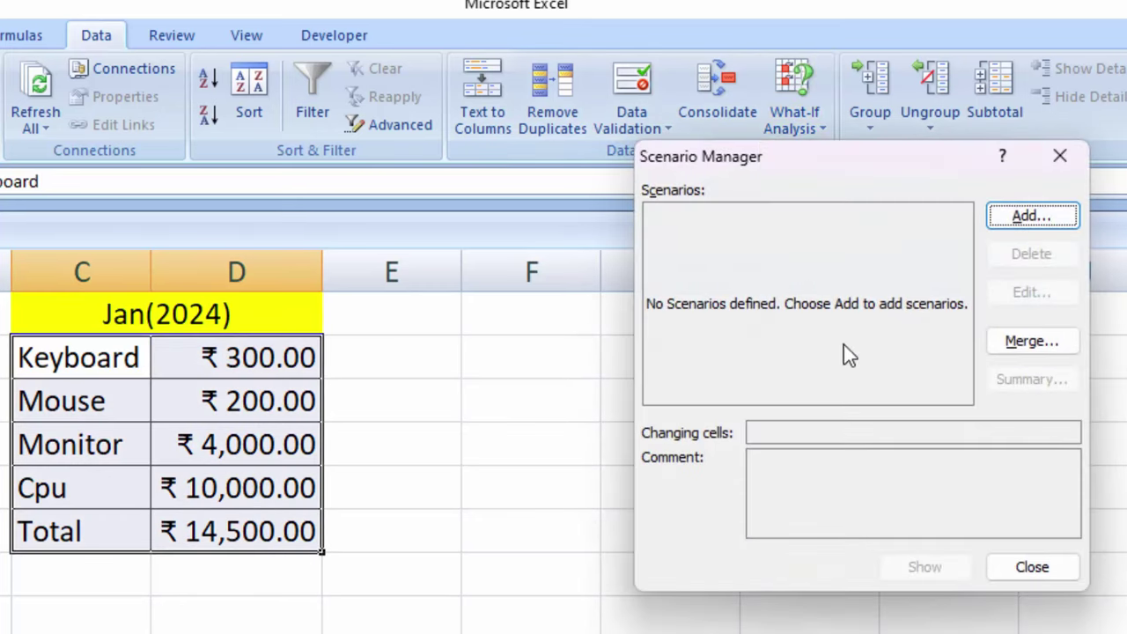
click(1028, 216)
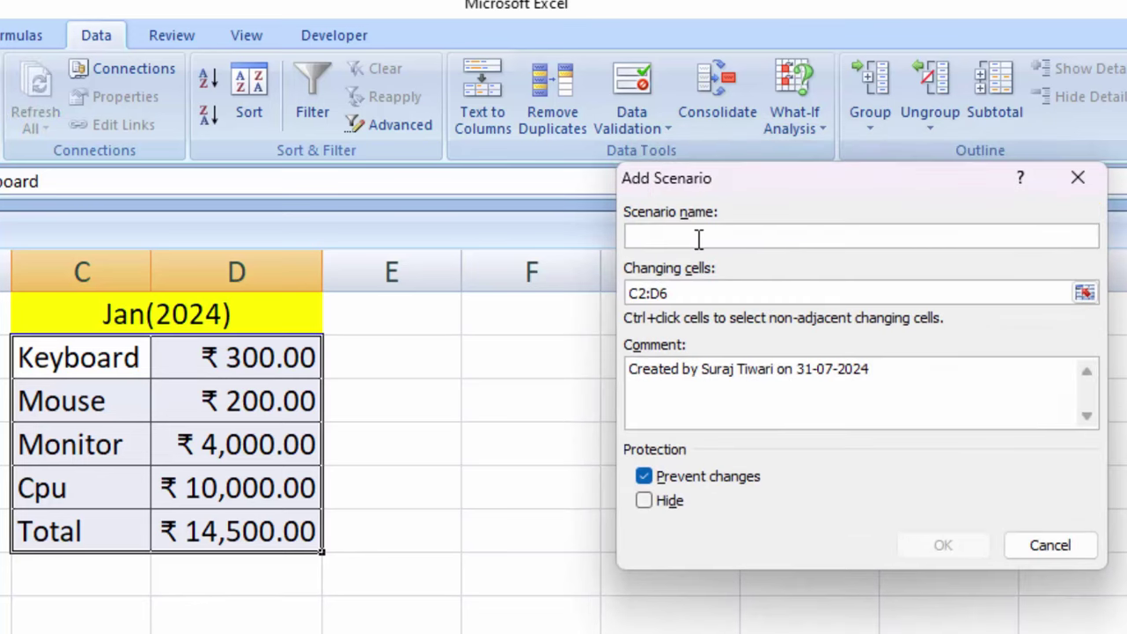
text(Jan)
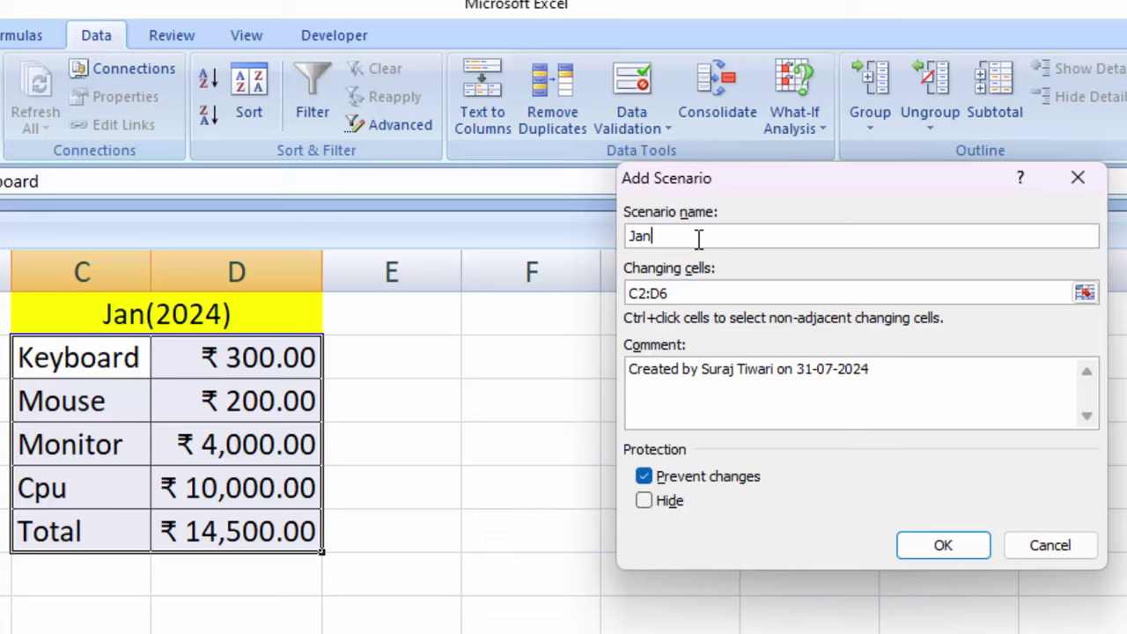
key(Return)
key(Return)
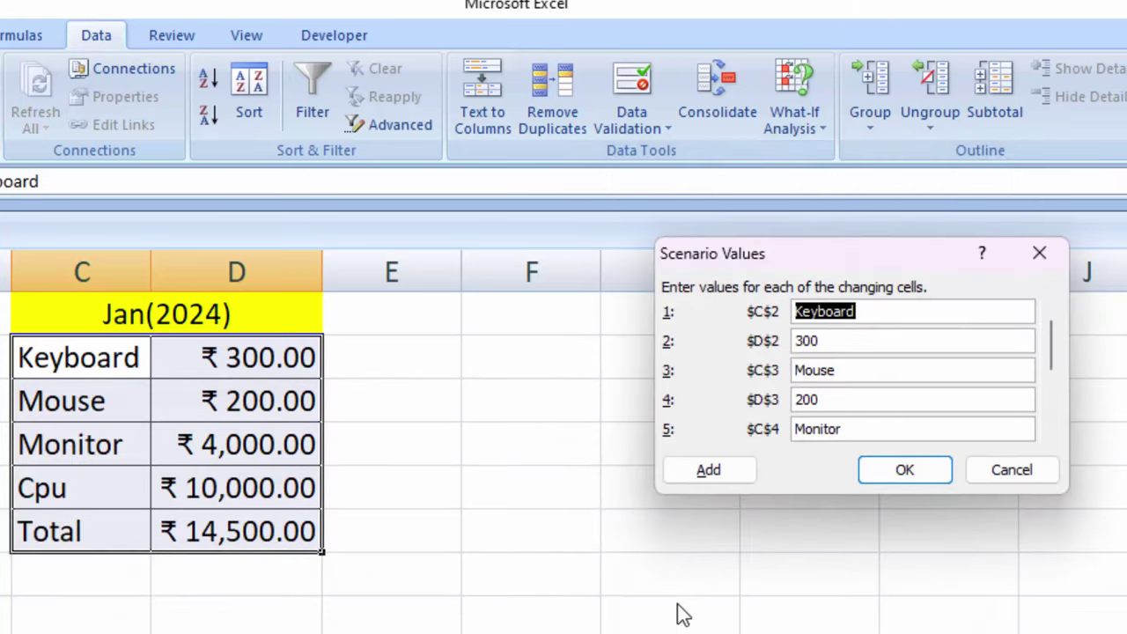
click(722, 469)
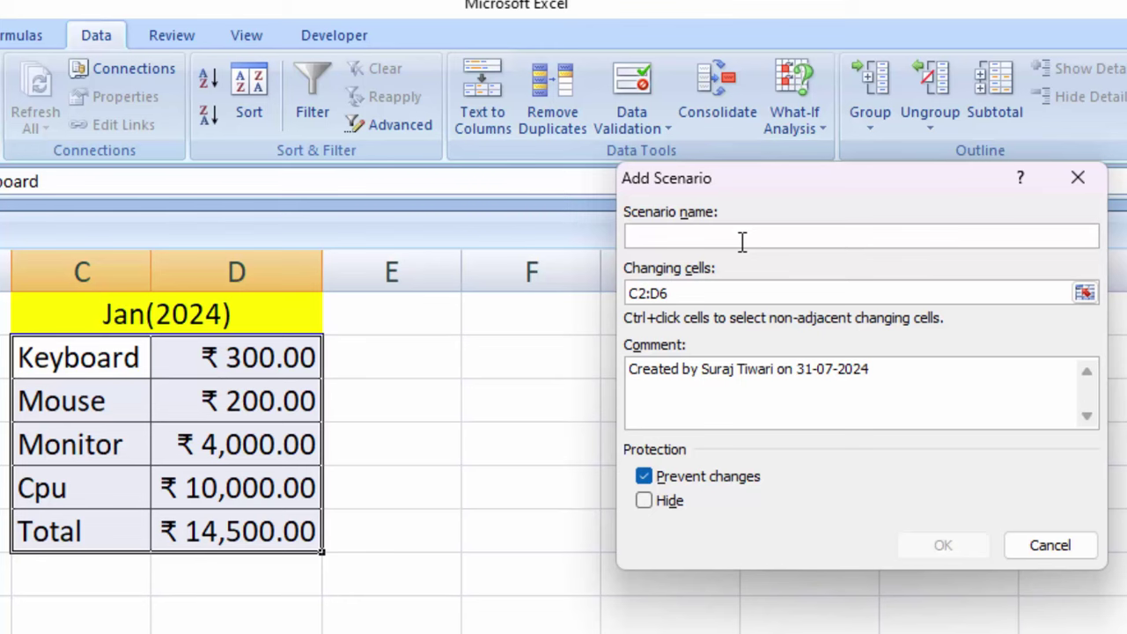
Add the Feb scenario with Keyboard 250, Mouse 170 and Cpu 9000
text(Feb)
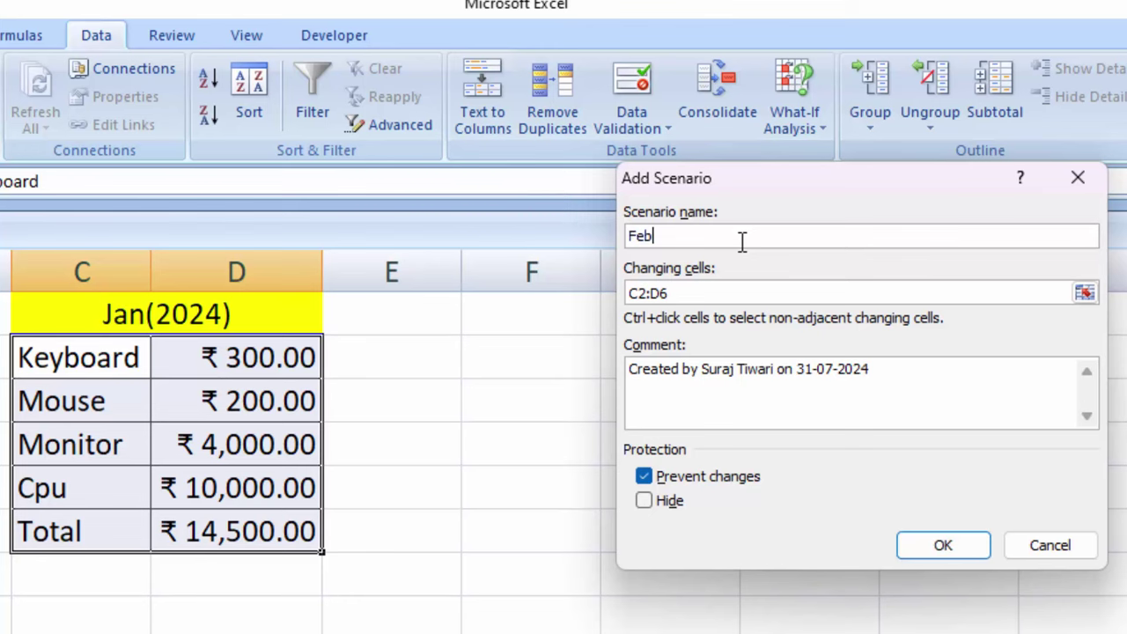
key(Return)
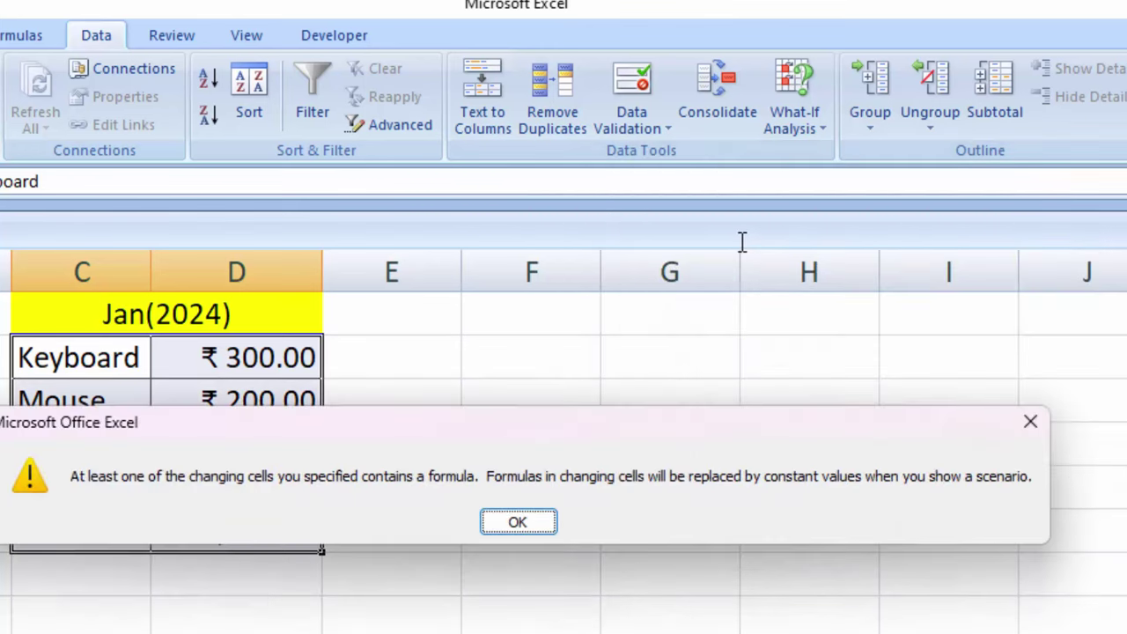
key(Return)
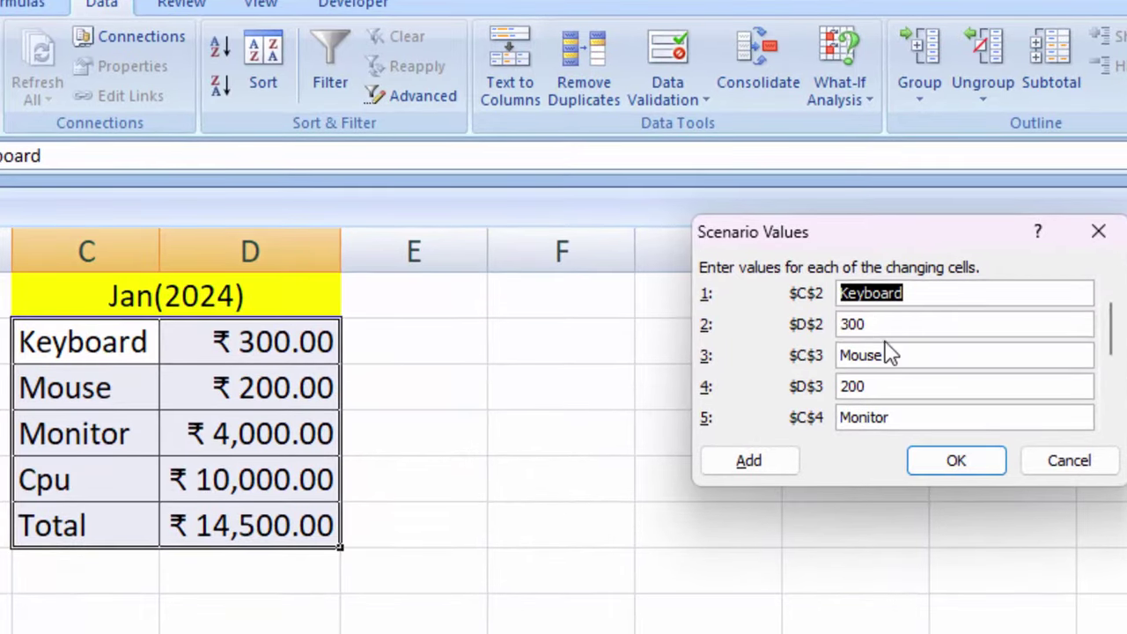
click(885, 325)
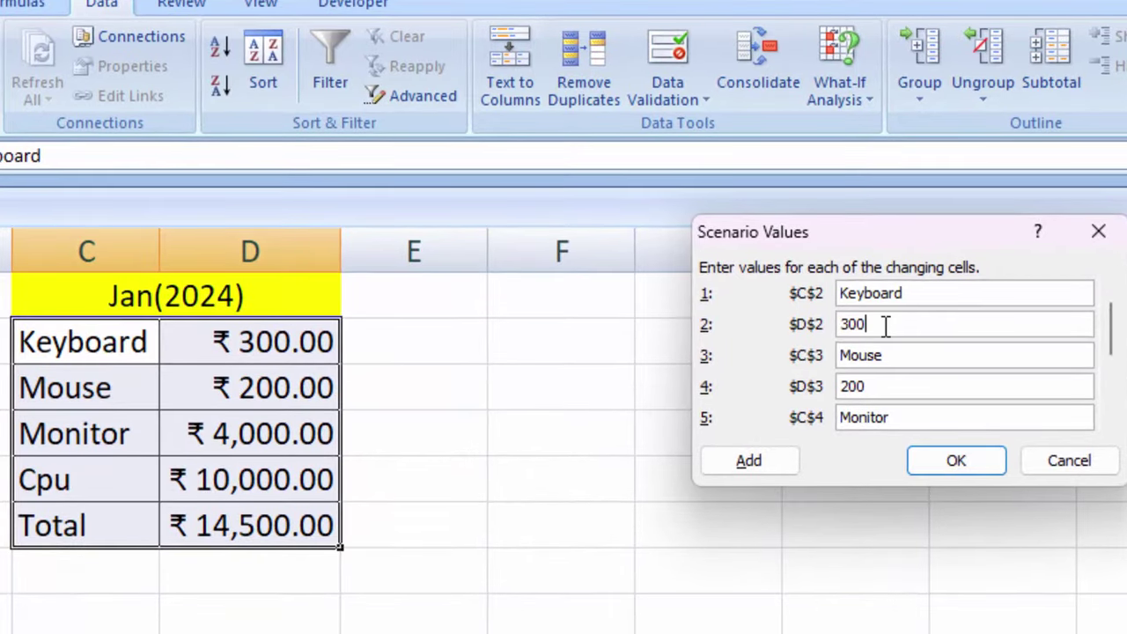
key(BackSpace)
key(BackSpace)
key(BackSpace)
click(897, 387)
drag(1113, 361, 1113, 400)
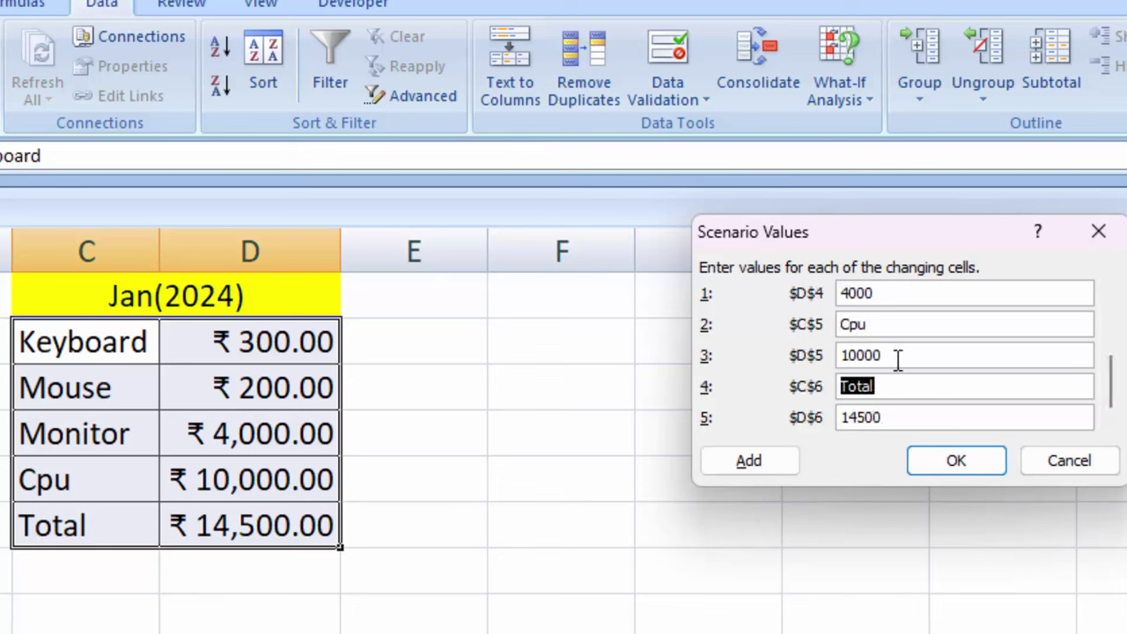
double_click(898, 355)
click(898, 354)
key(BackSpace)
key(BackSpace)
click(749, 463)
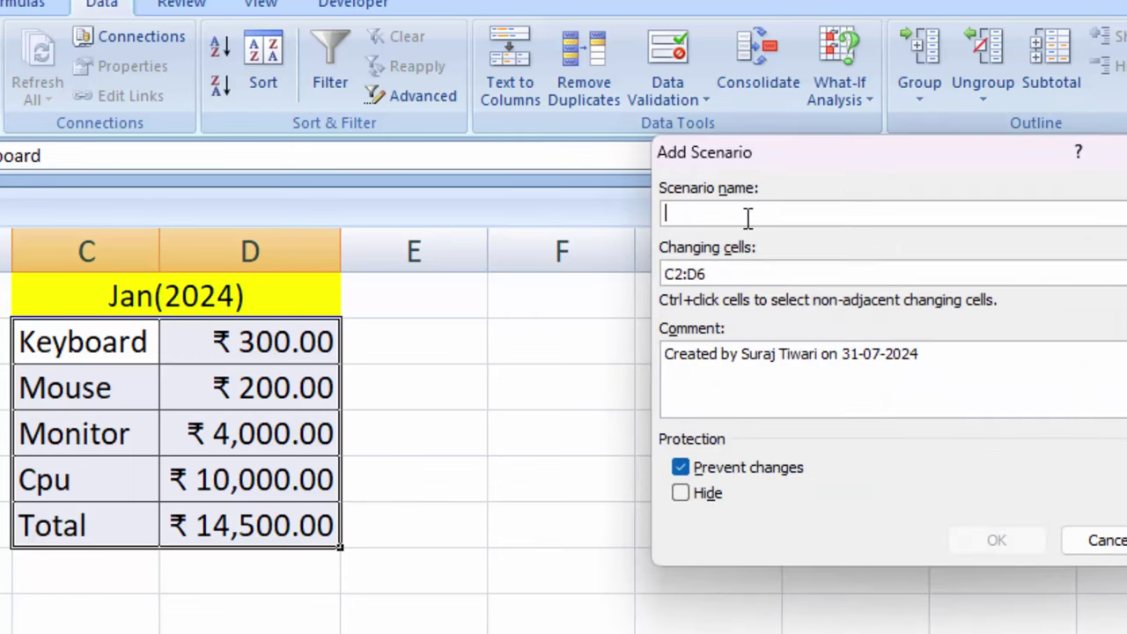
Add the Mar scenario with Keyboard 250, Mouse 150 and Monitor 5000
text(Mar)
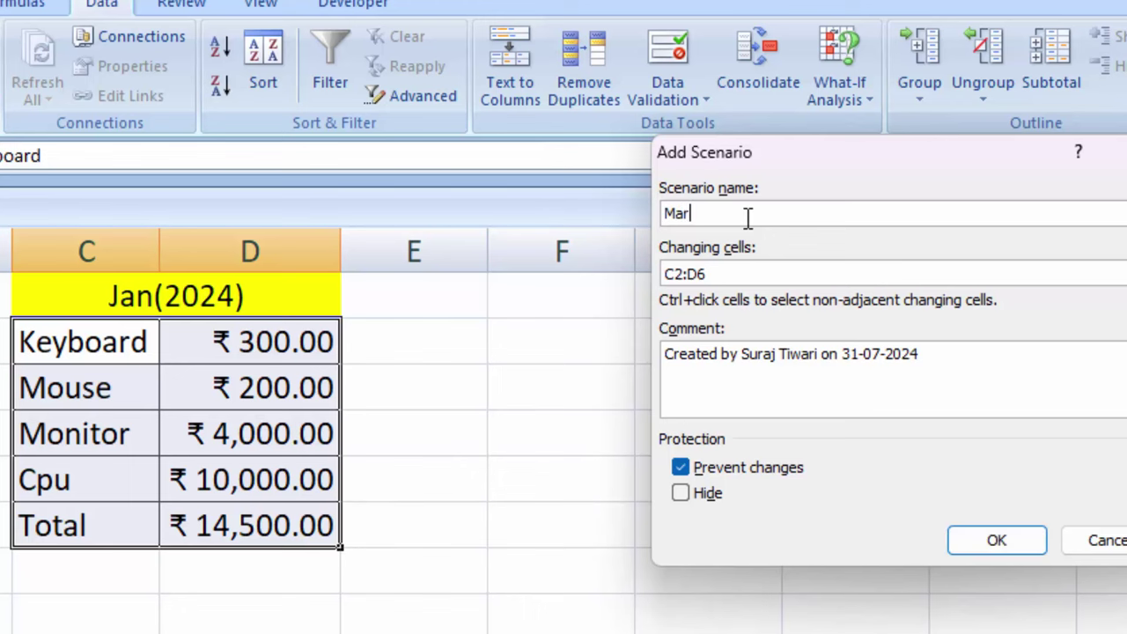
key(Return)
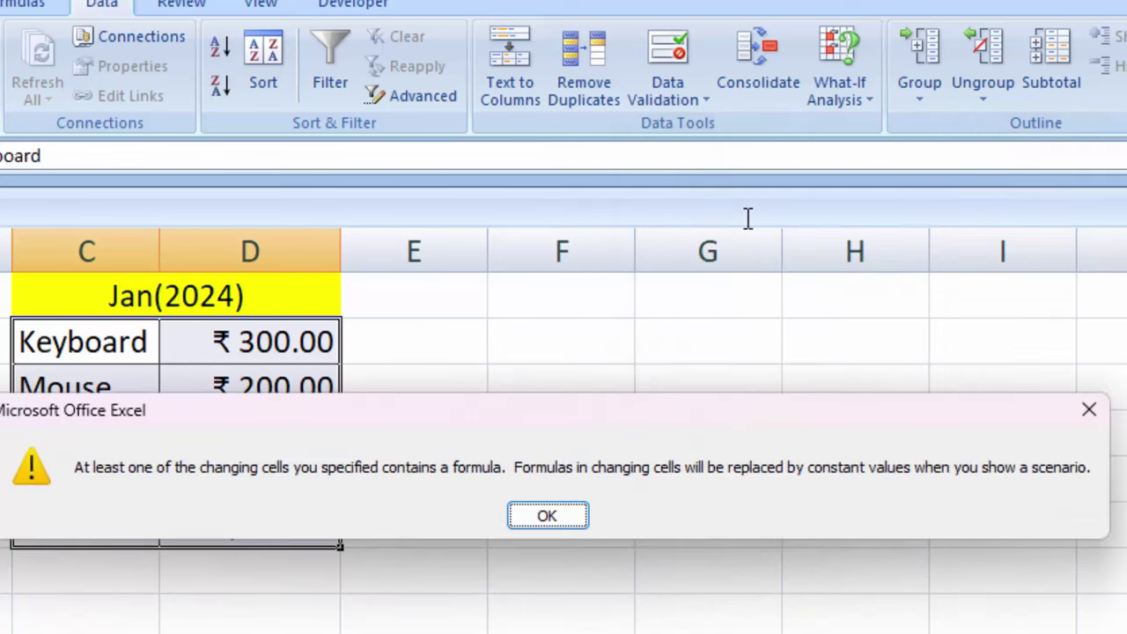
key(Return)
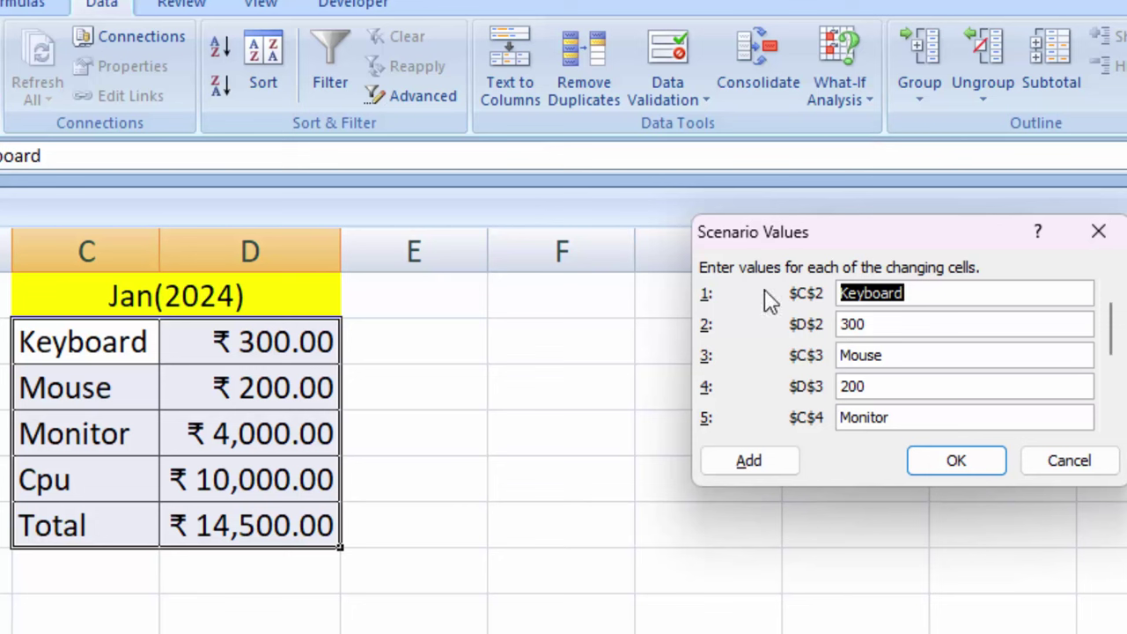
click(882, 325)
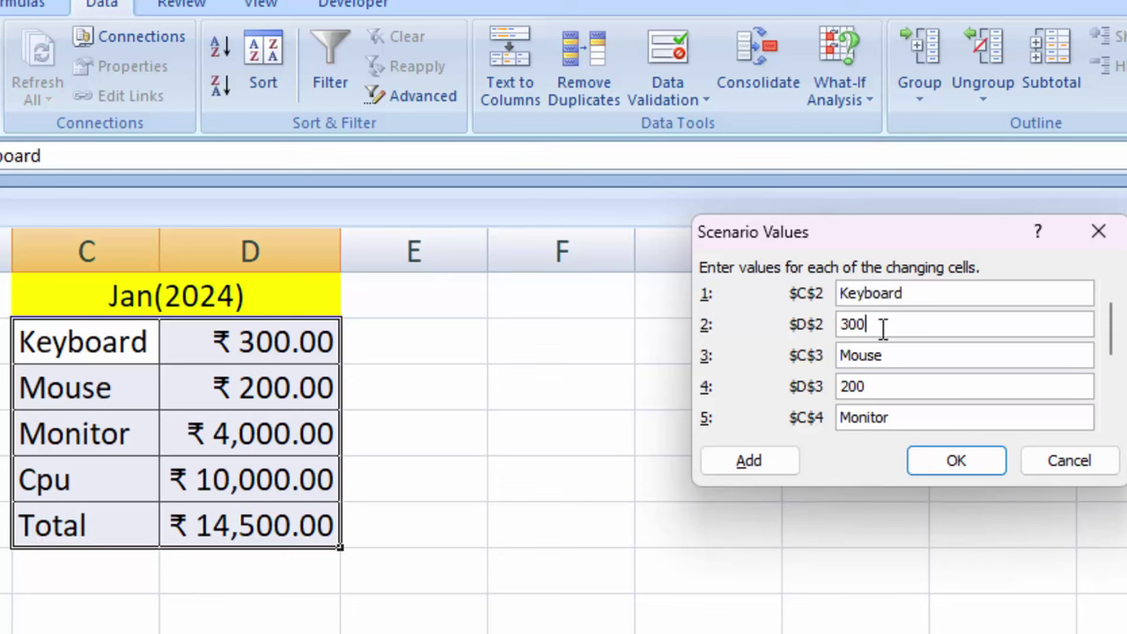
key(BackSpace)
key(BackSpace)
key(BackSpace)
text(250)
click(886, 380)
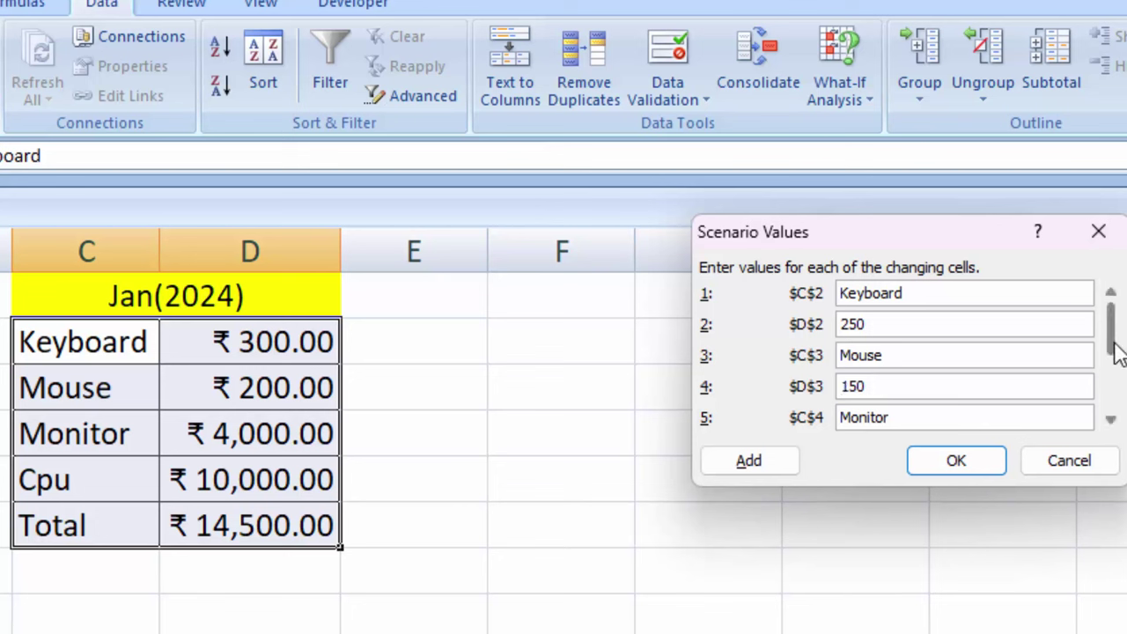
drag(1111, 327, 1111, 361)
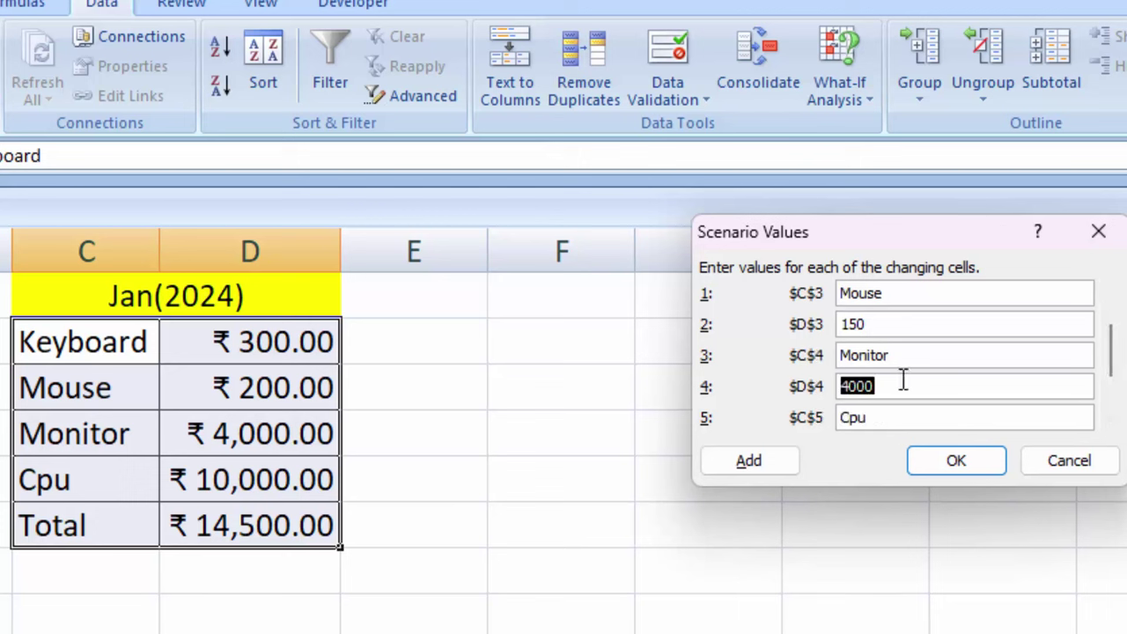
click(899, 380)
text(00)
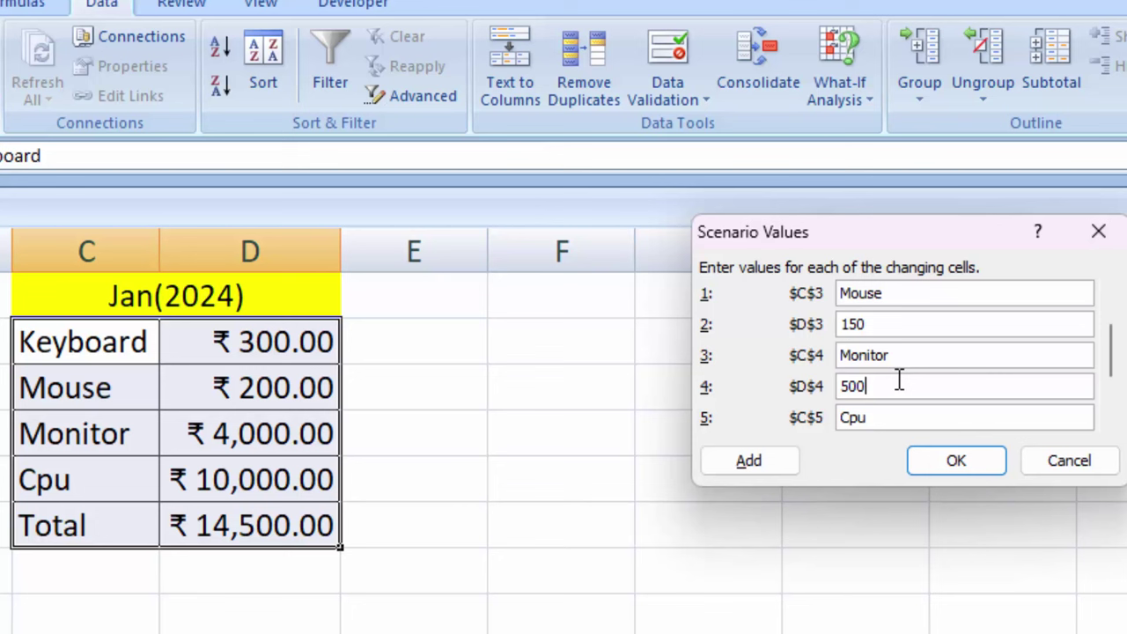
drag(1111, 352, 1096, 409)
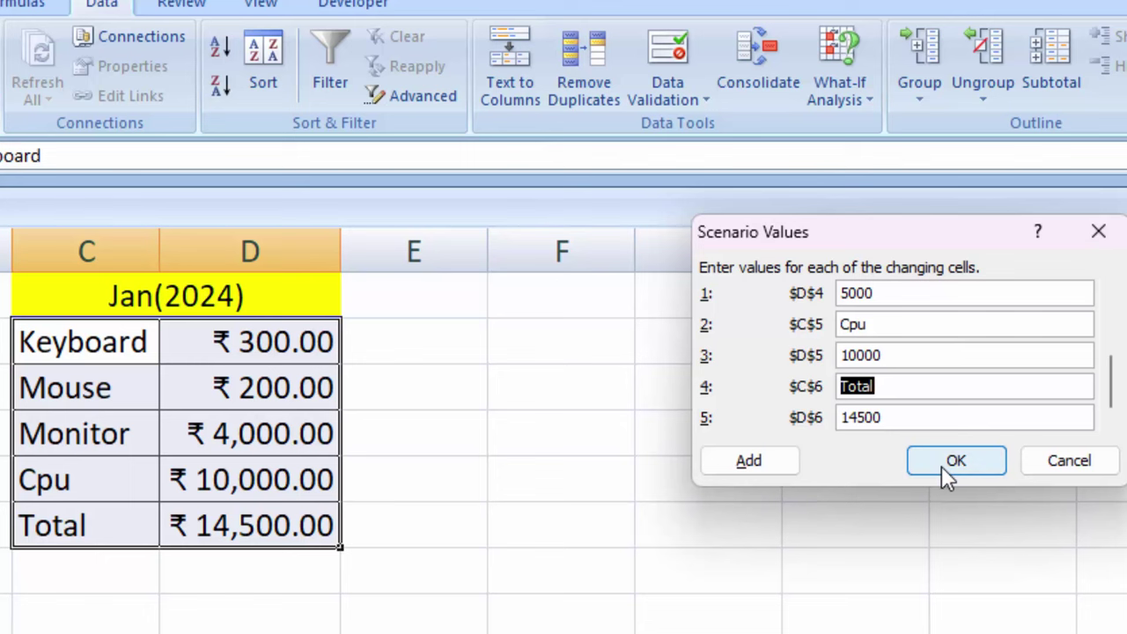
click(748, 460)
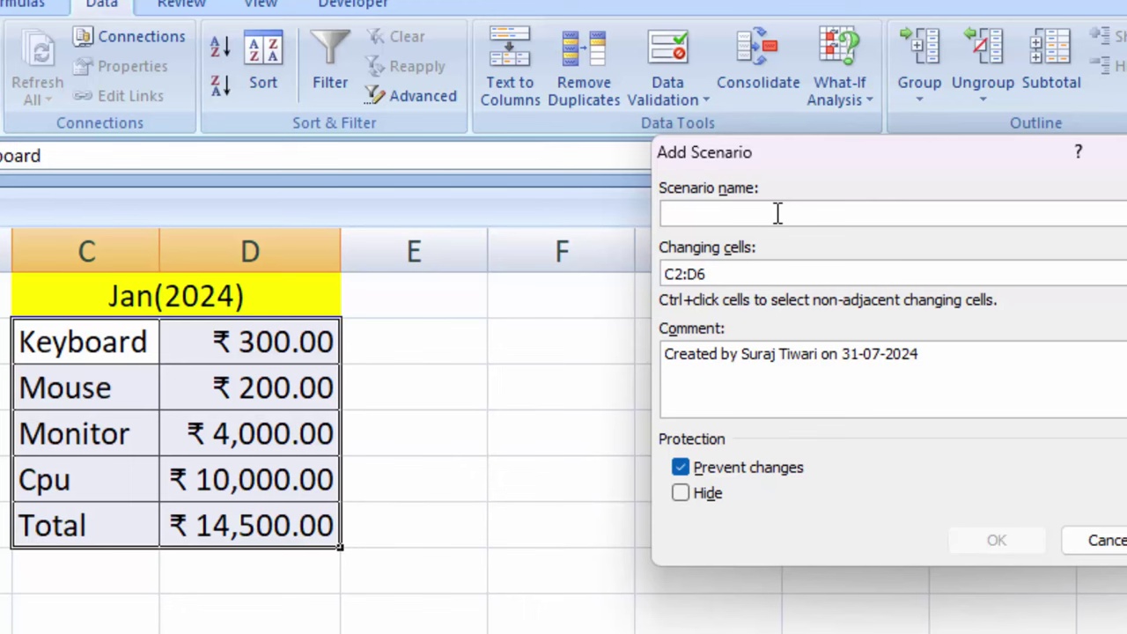
Add the Apr scenario with the Keyboard price changed to 400
text(Apr)
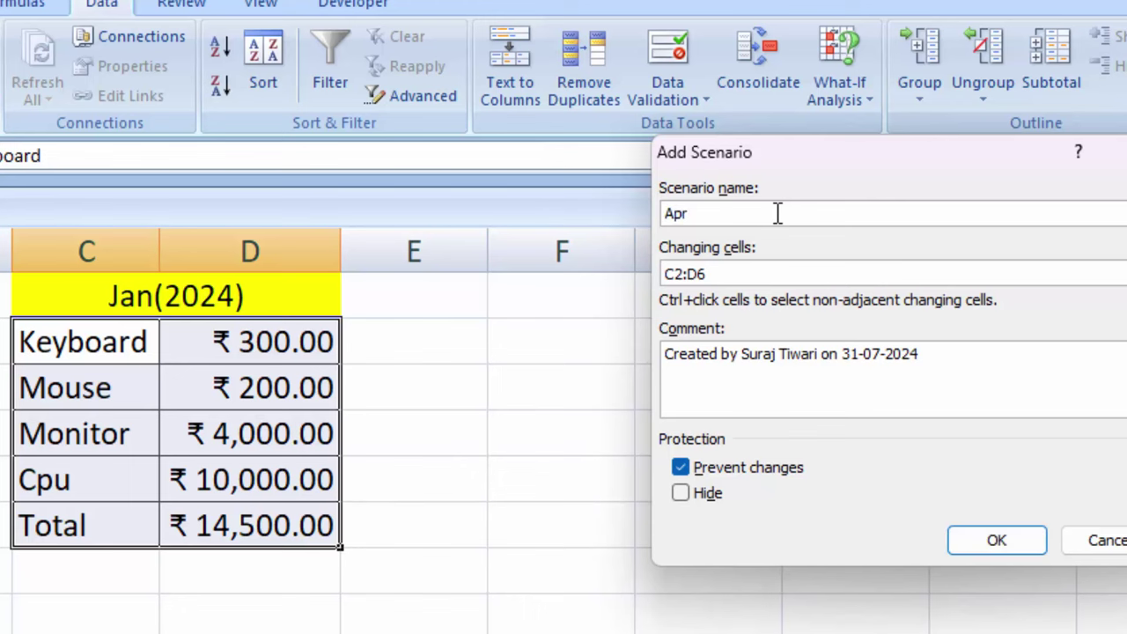
key(Return)
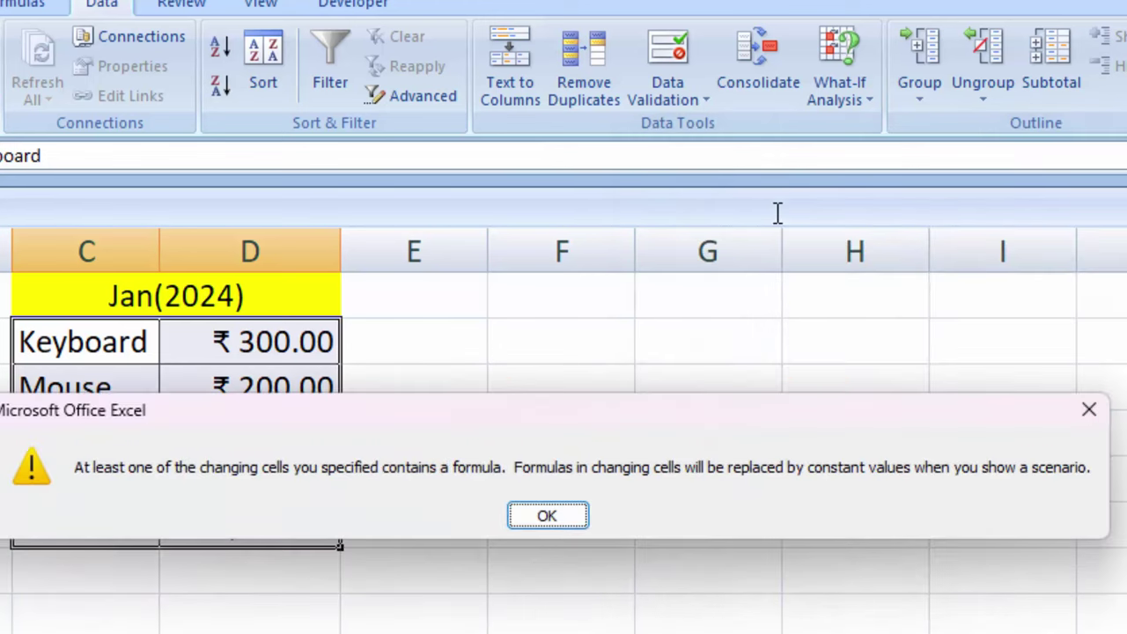
key(Return)
click(890, 326)
text(400)
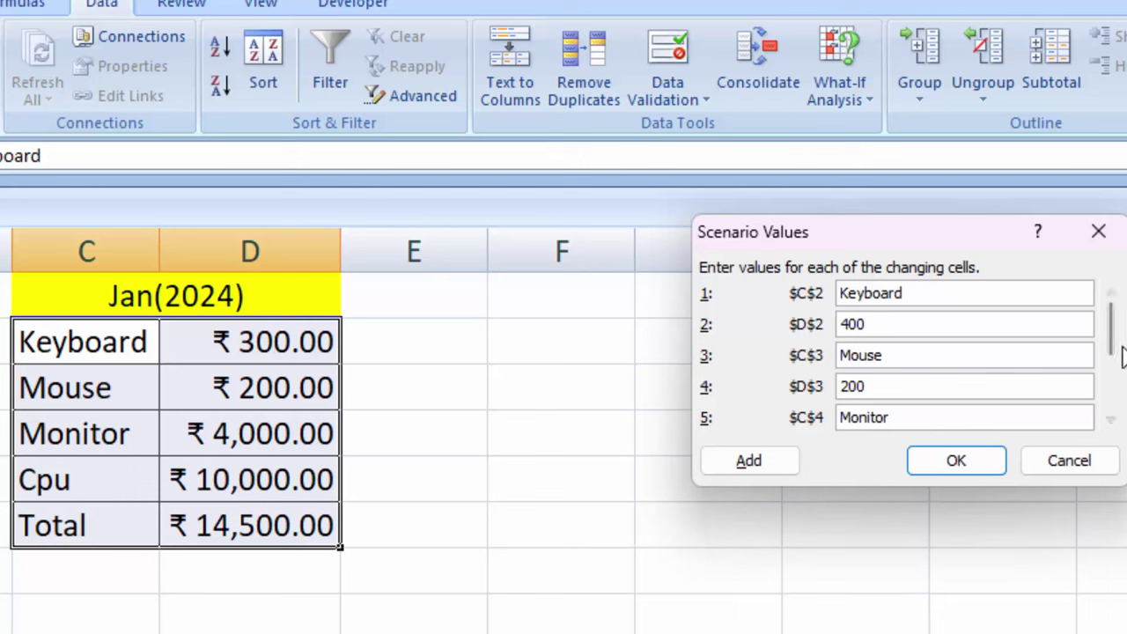
mouse_move(1110, 357)
click(1111, 392)
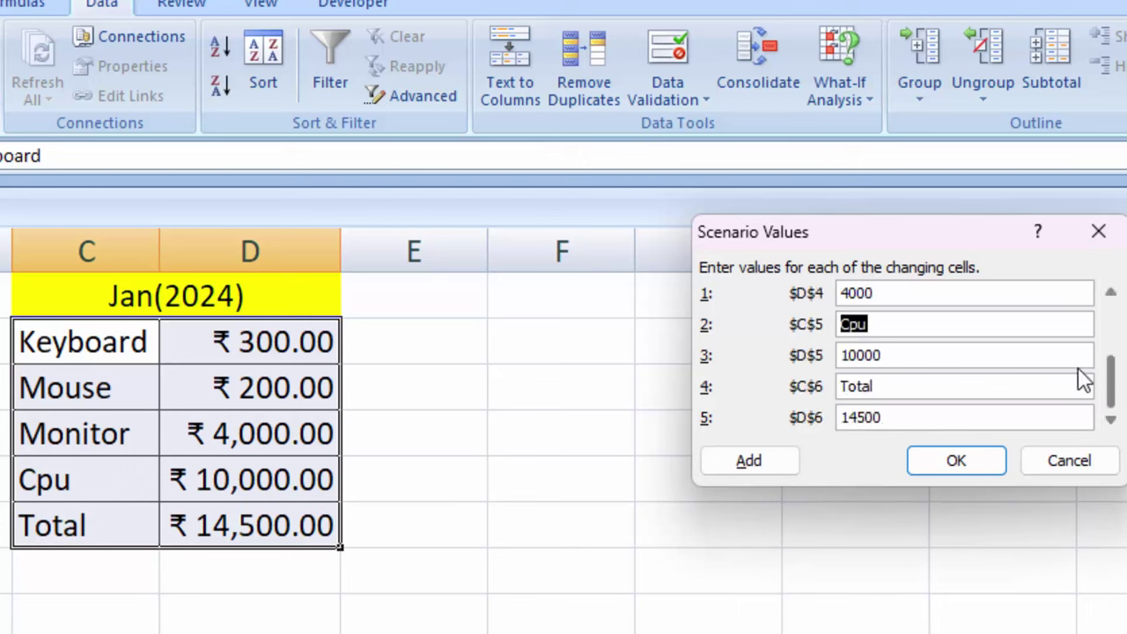
click(785, 472)
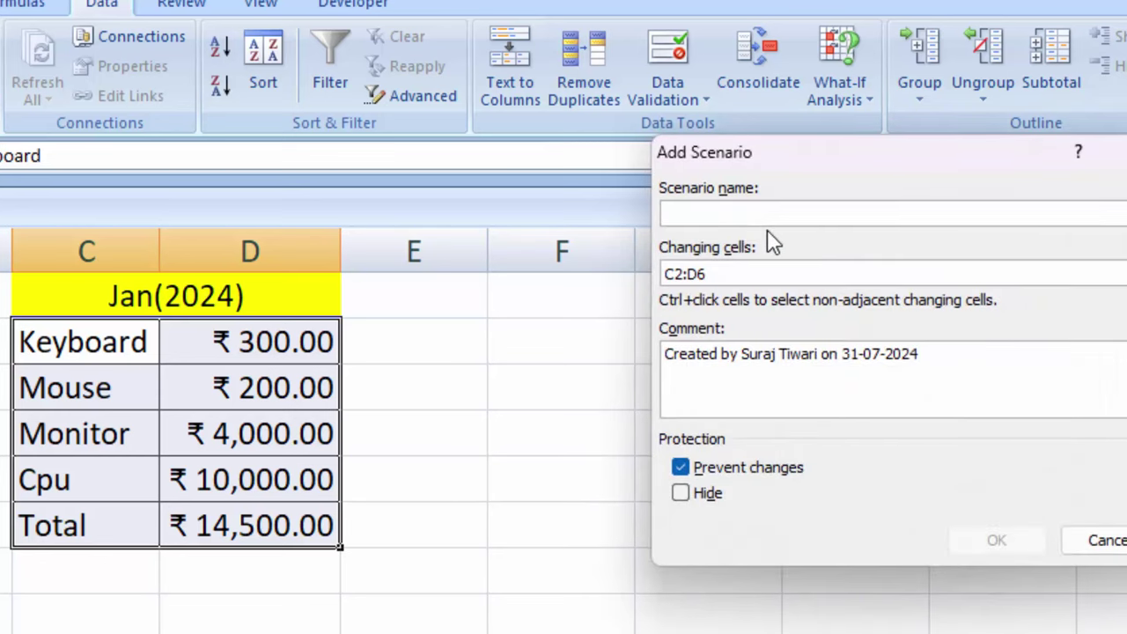
Save a May scenario keeping the current prices and return to Scenario Manager
text(Ap)
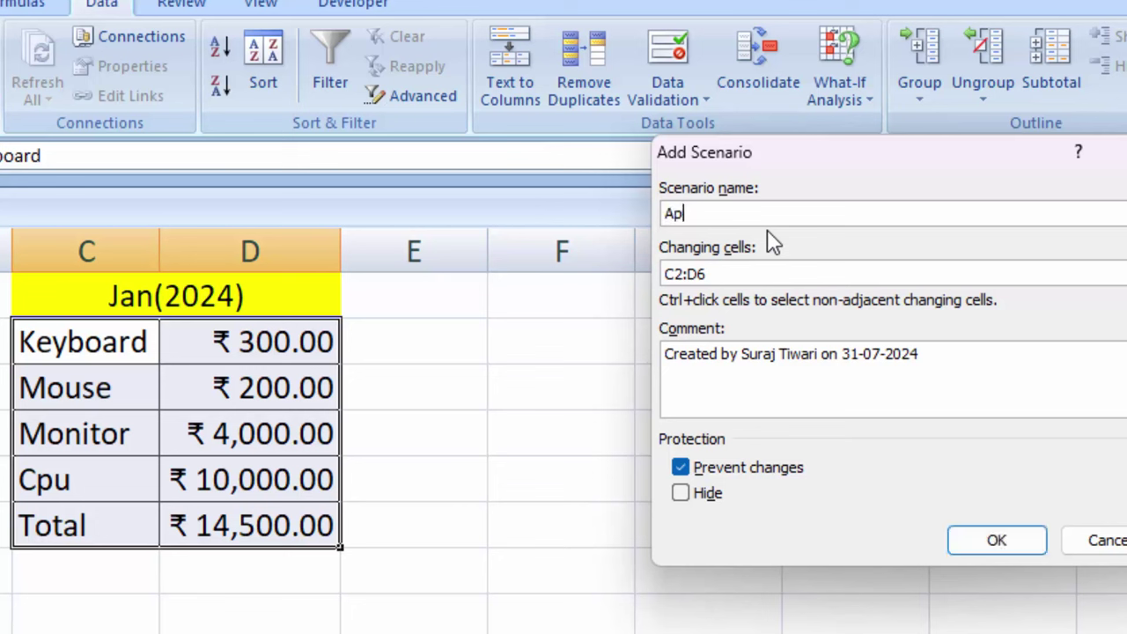
key(BackSpace)
key(BackSpace)
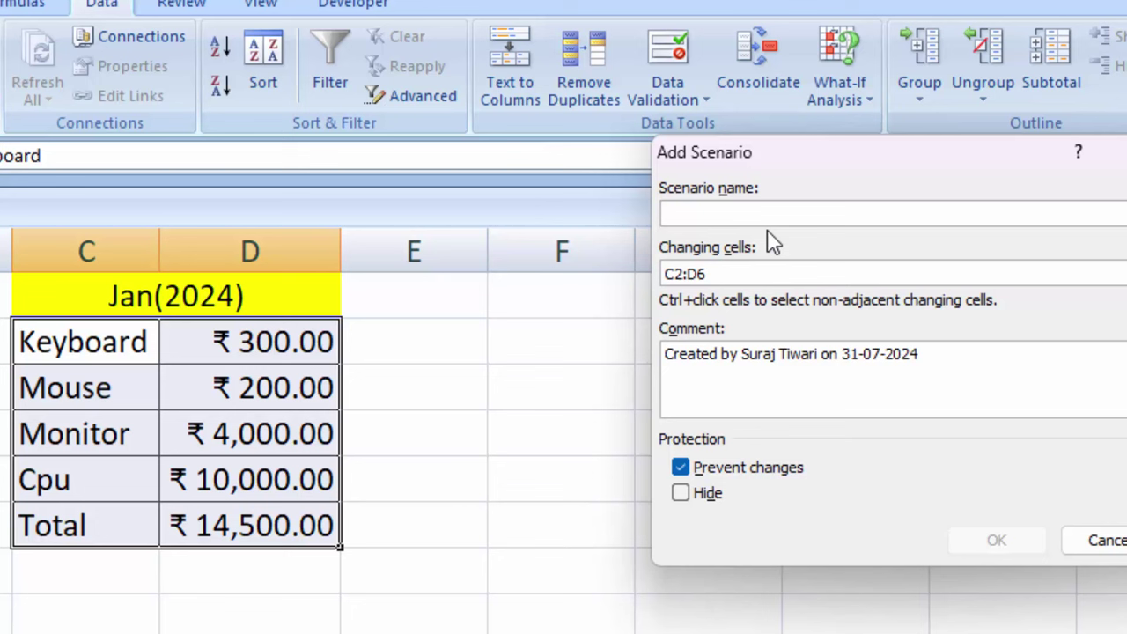
text(M)
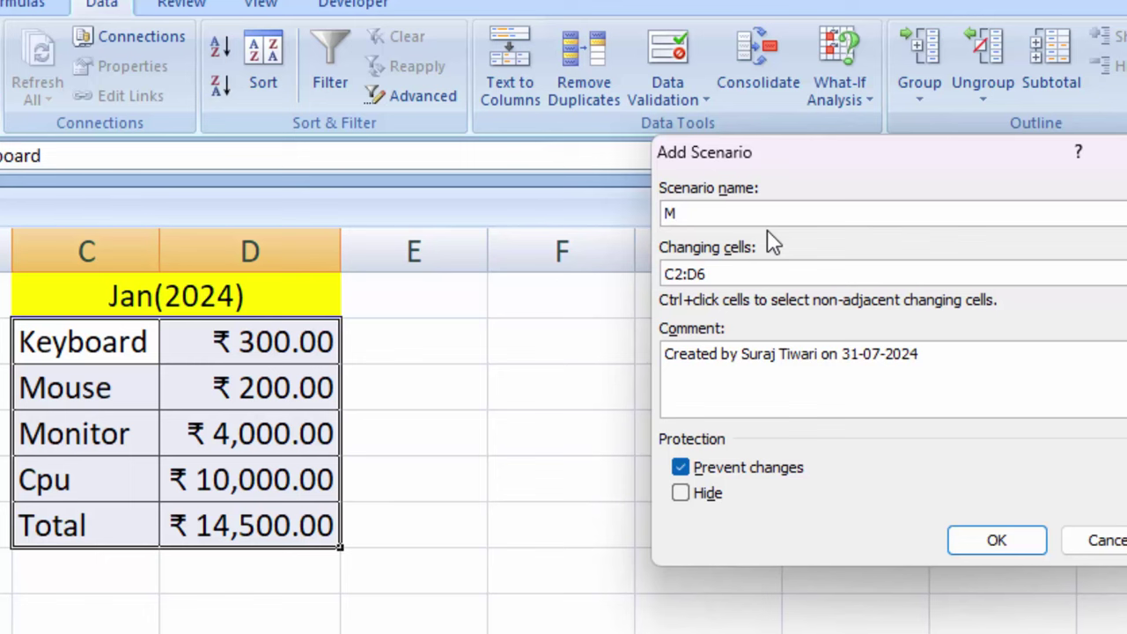
text(ay)
click(1018, 541)
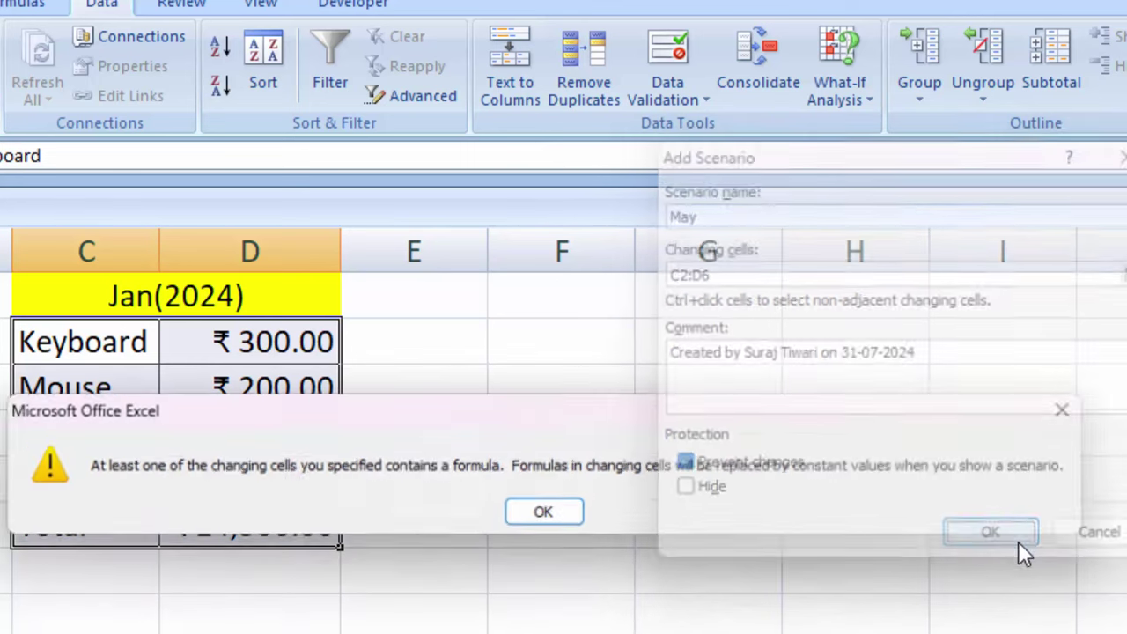
click(545, 520)
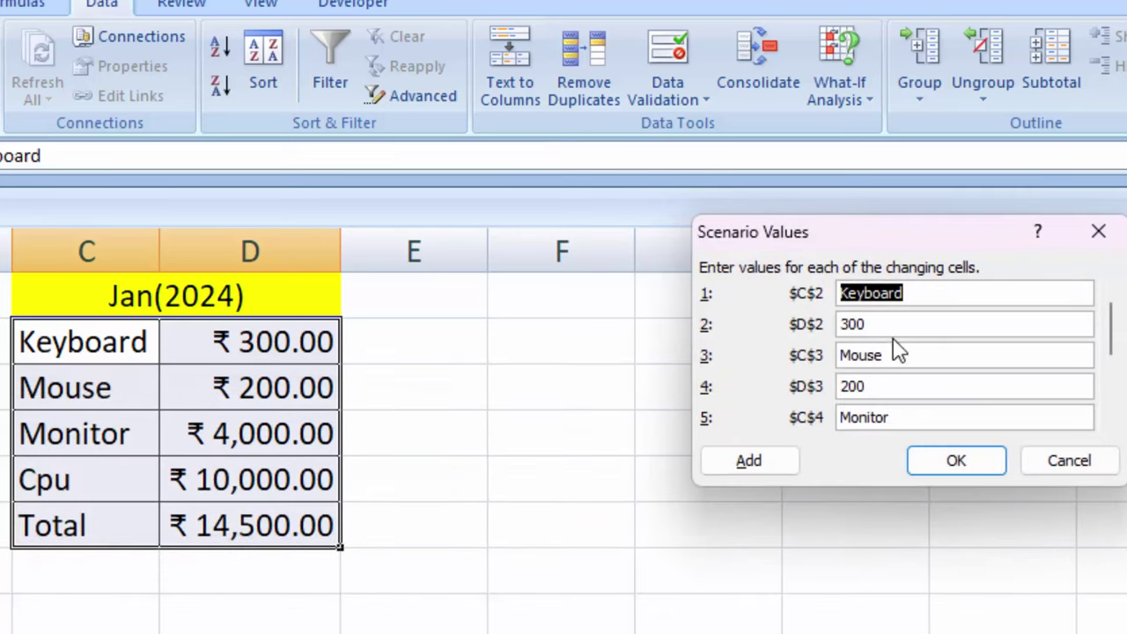
click(928, 466)
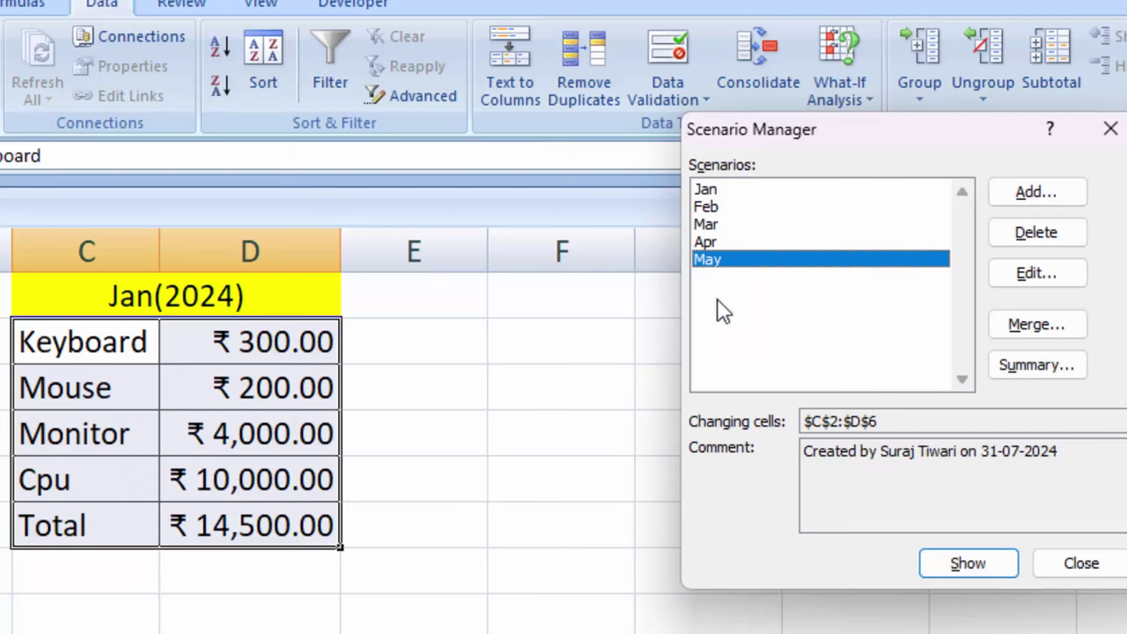
Review the Jan, Feb, Mar, Apr and May scenarios in the list
click(709, 191)
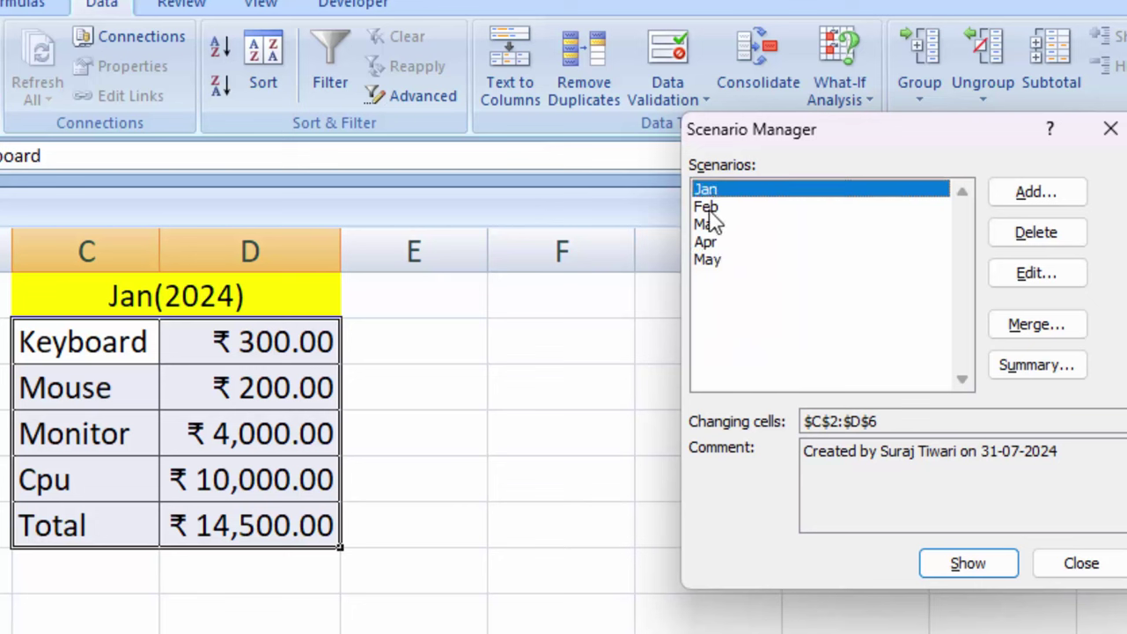
click(709, 207)
click(710, 224)
click(710, 242)
click(710, 260)
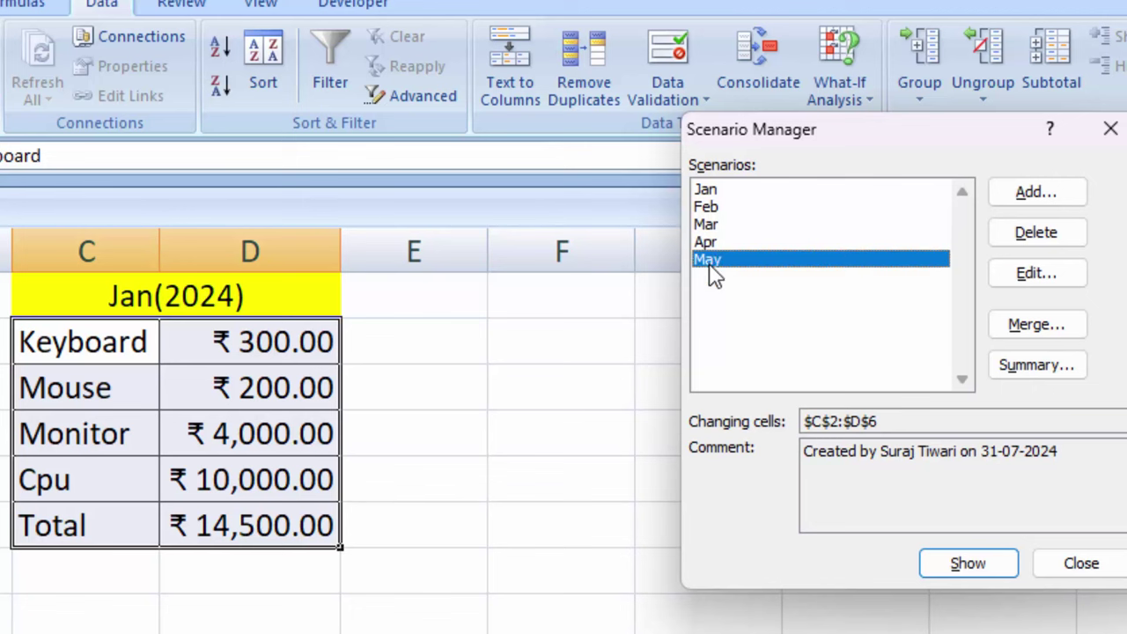
Create a Scenario PivotTable report with D6 as result cell, then return to the price table
click(1013, 374)
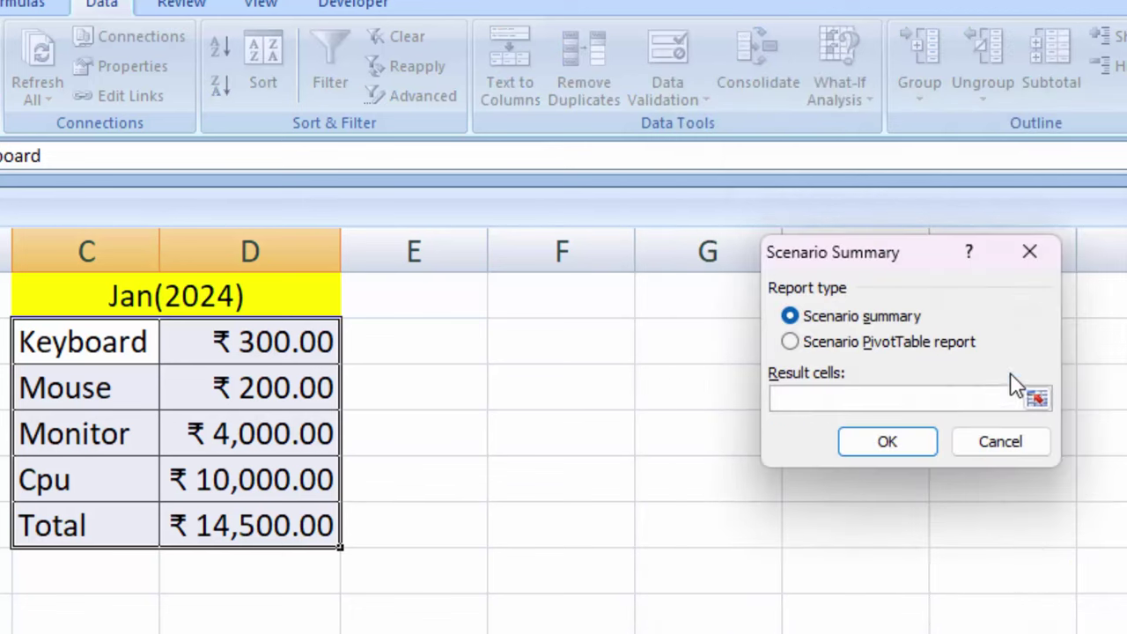
click(280, 539)
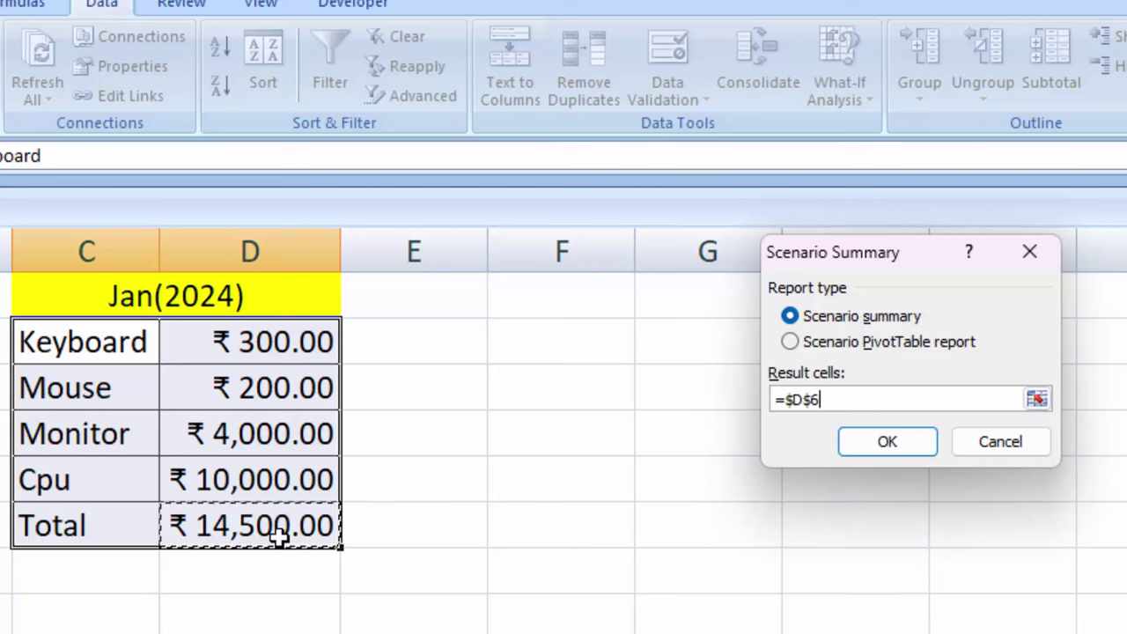
click(790, 342)
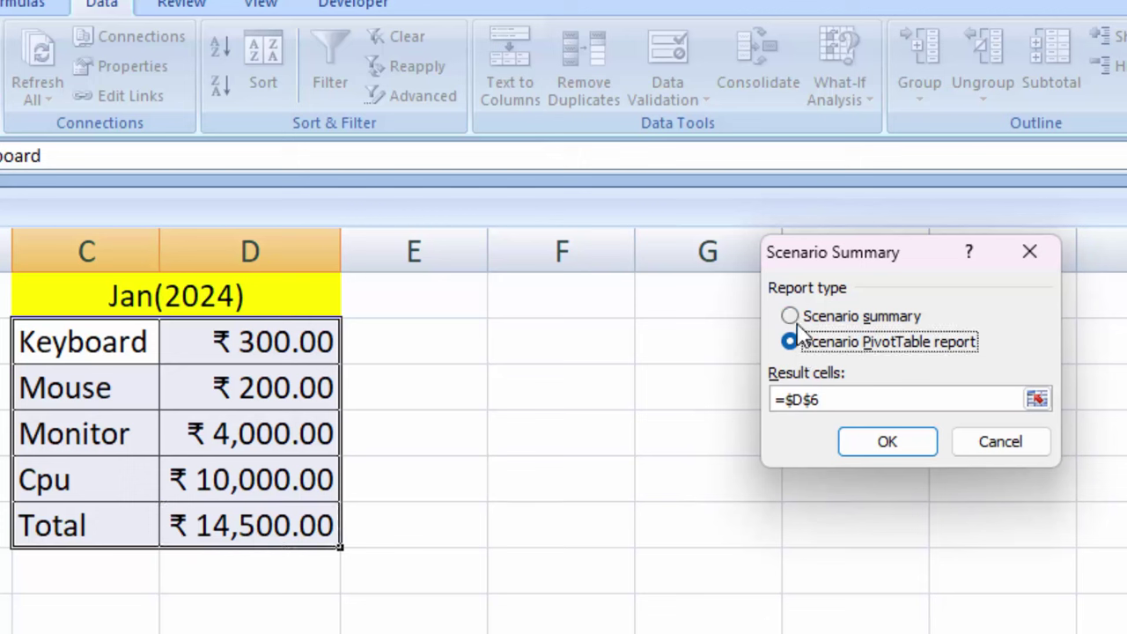
click(789, 316)
click(877, 444)
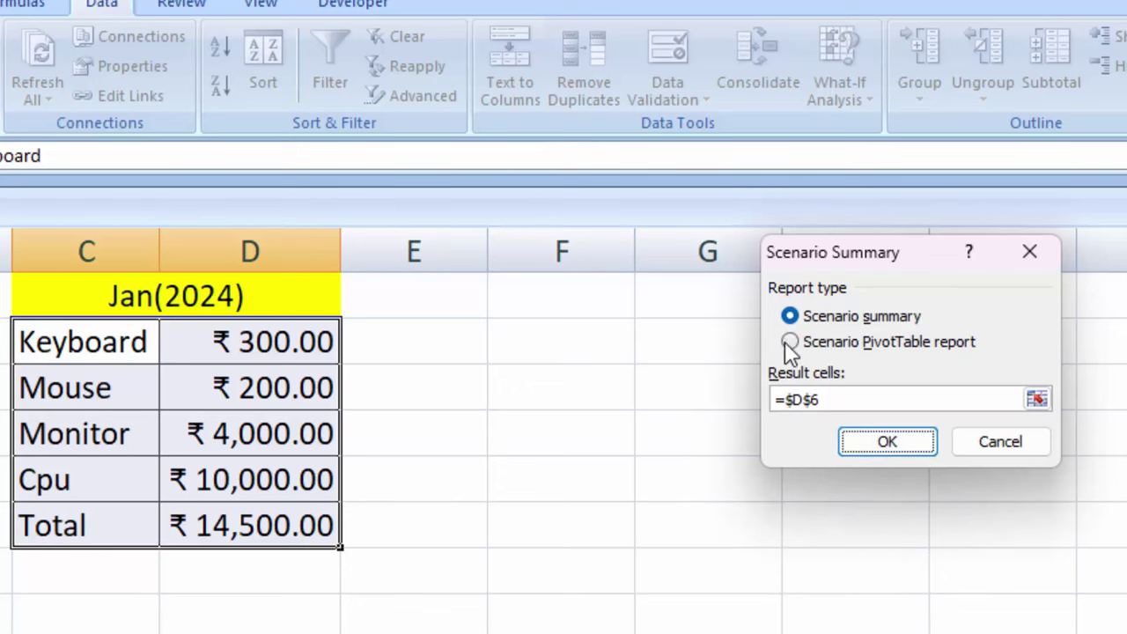
click(789, 342)
click(900, 442)
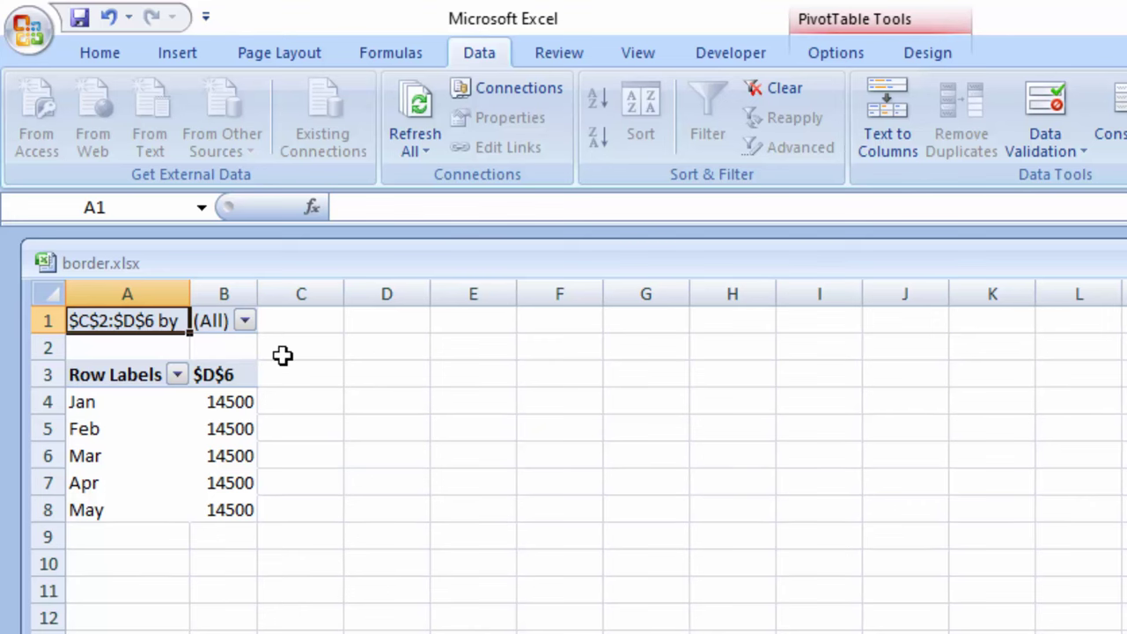
key(ctrl+Page_Down)
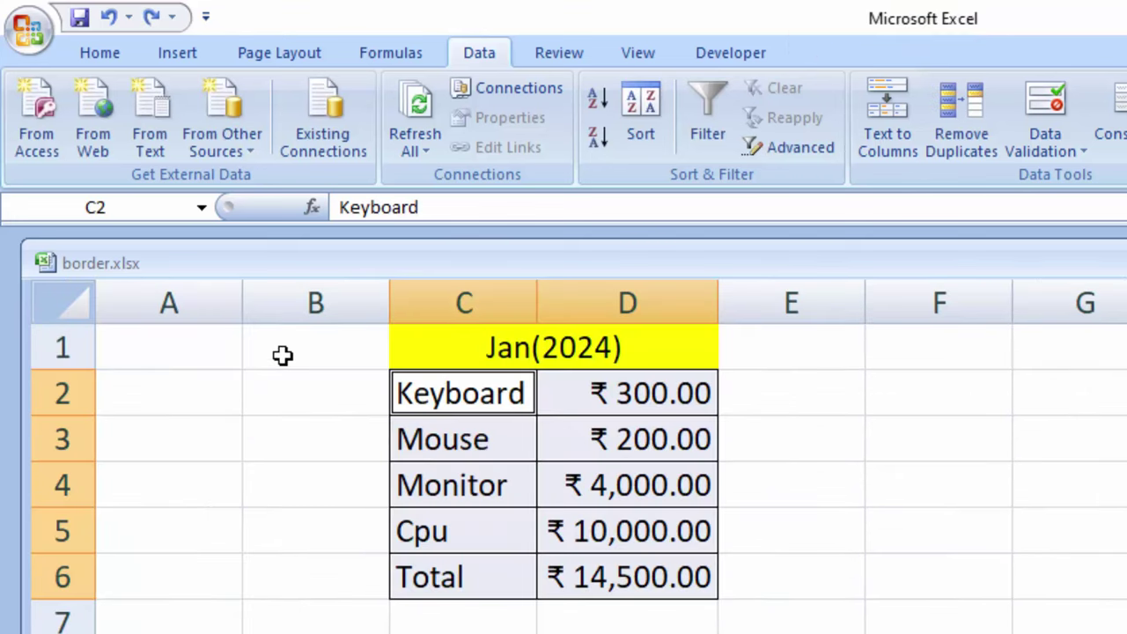
Create a Scenario summary report for result cell D6
click(647, 581)
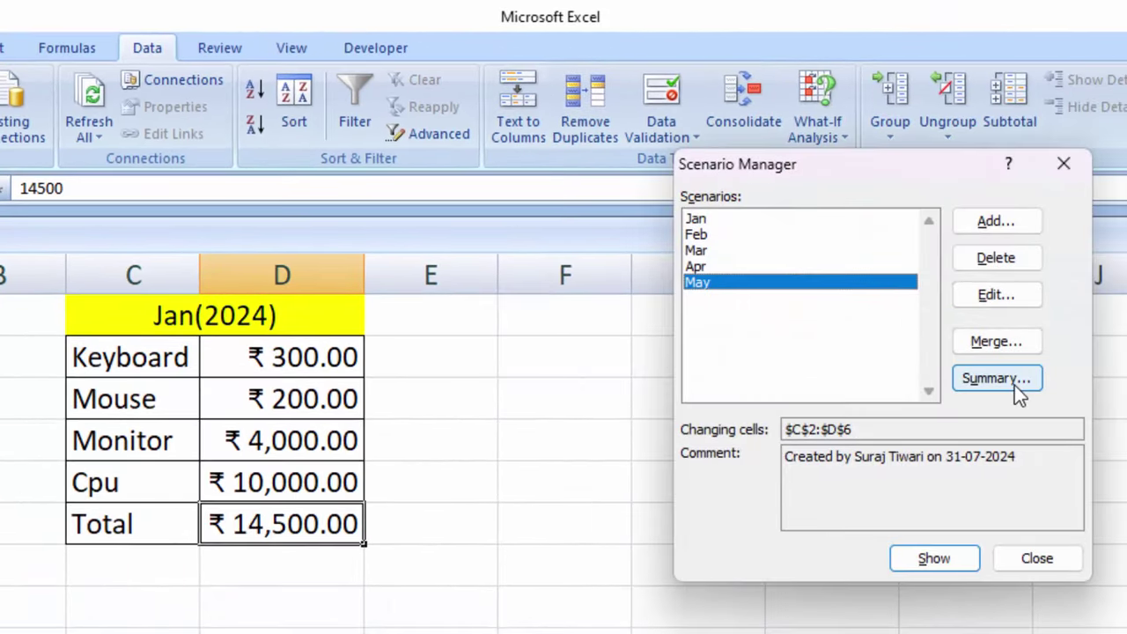
click(1014, 384)
click(868, 454)
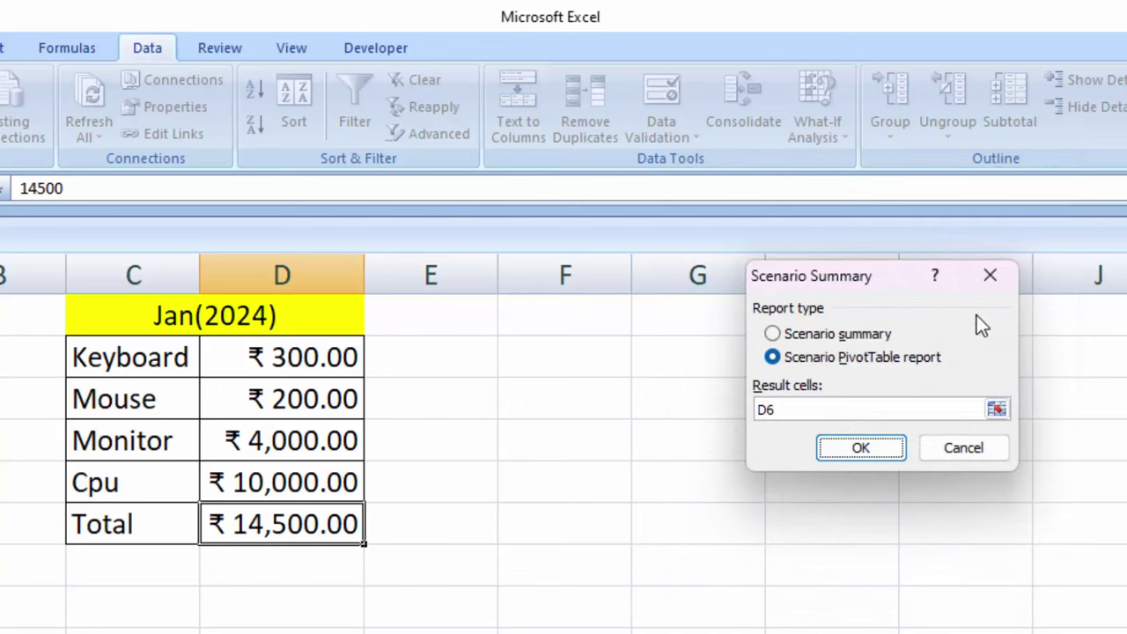
click(844, 341)
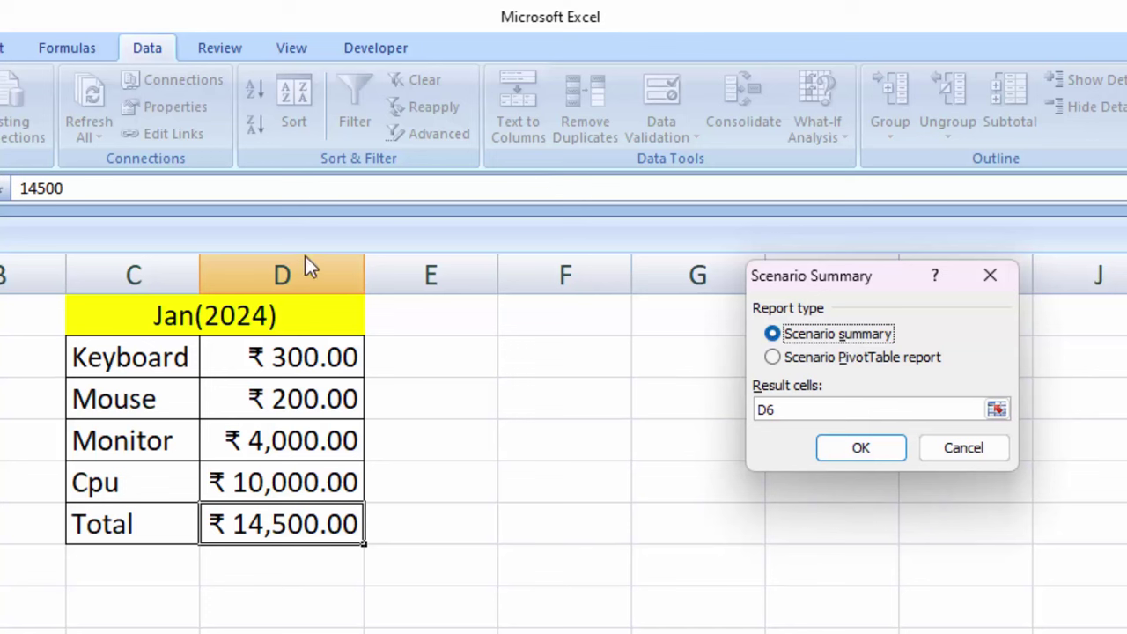
click(848, 453)
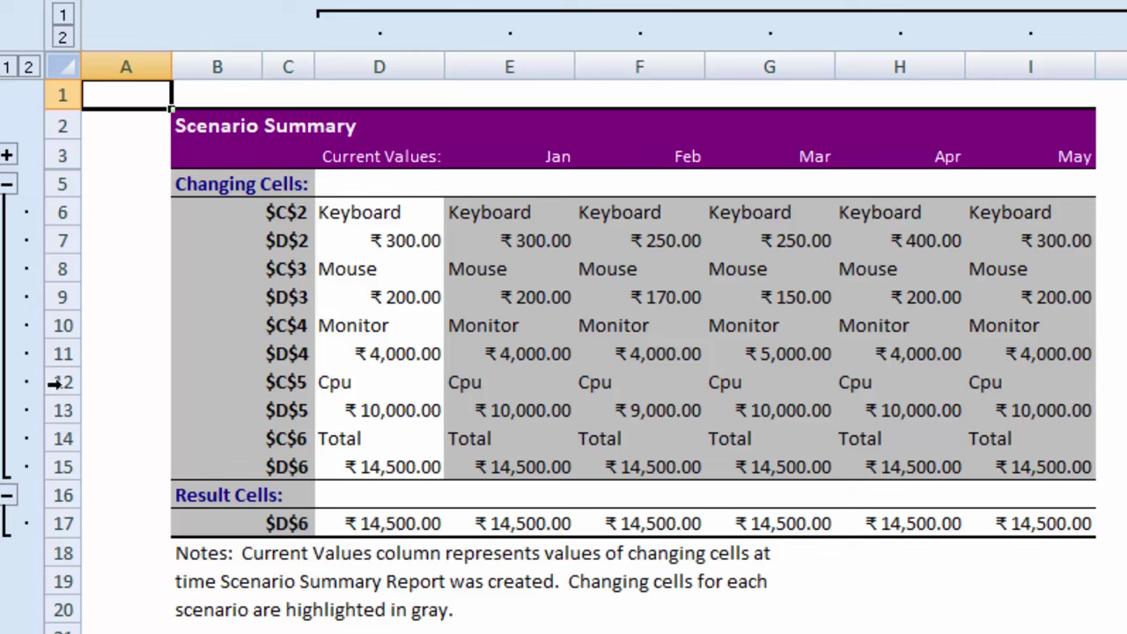
Expand the hidden comments row 4 of the Scenario Summary report
click(15, 156)
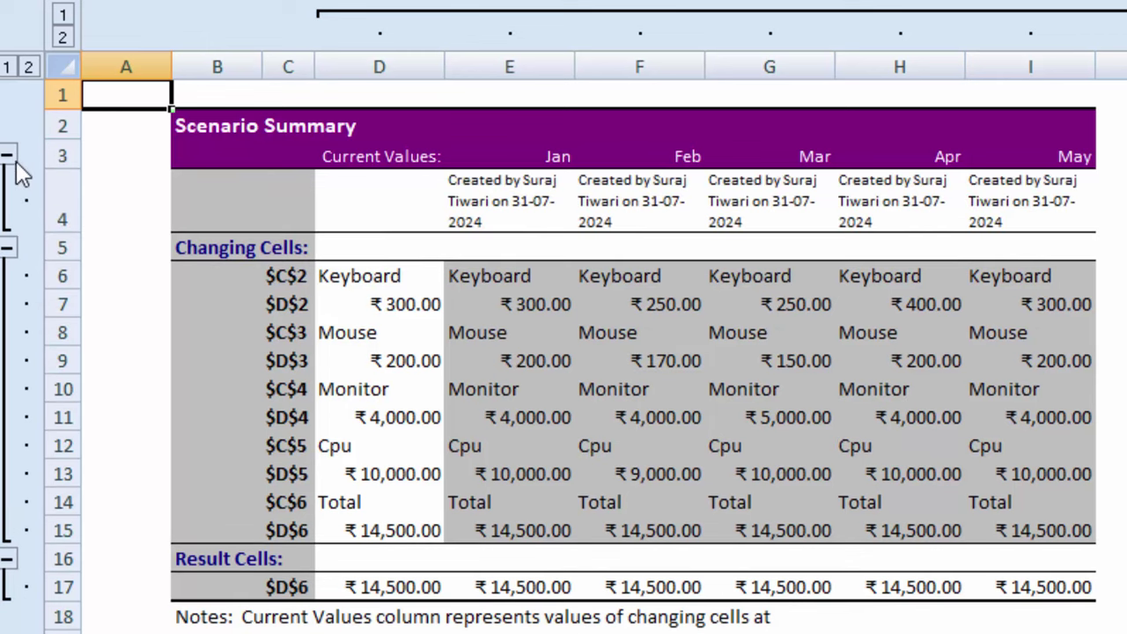
scroll(879, 480, down, 2)
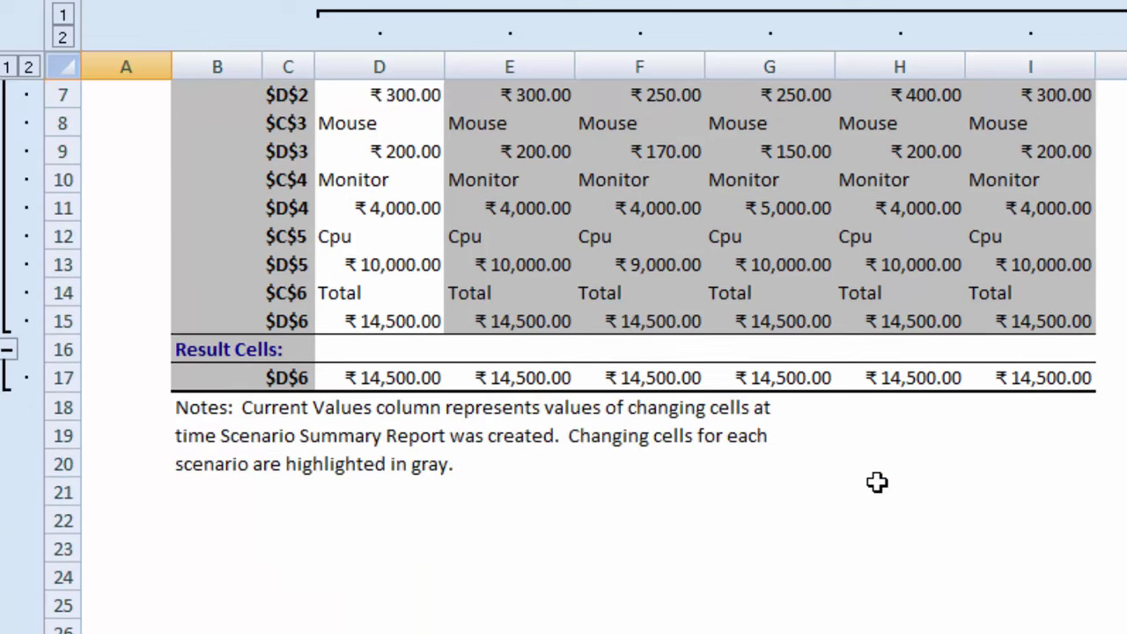
scroll(802, 447, up, 2)
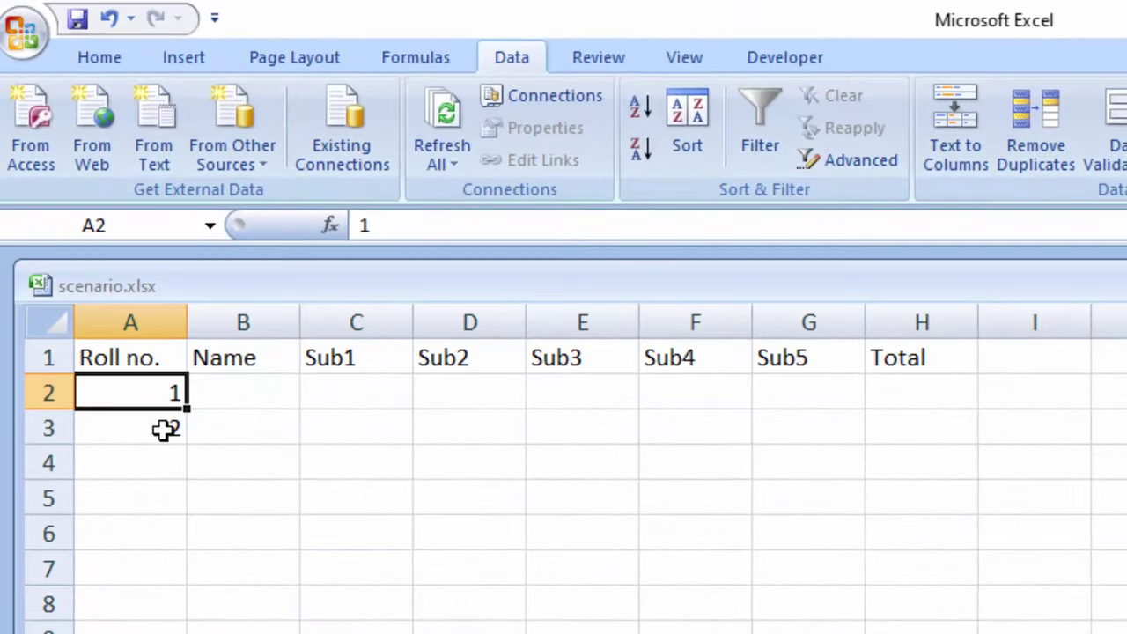
Clear the stray 2 from A3 and enter the first student's name in B2
click(154, 398)
text(2)
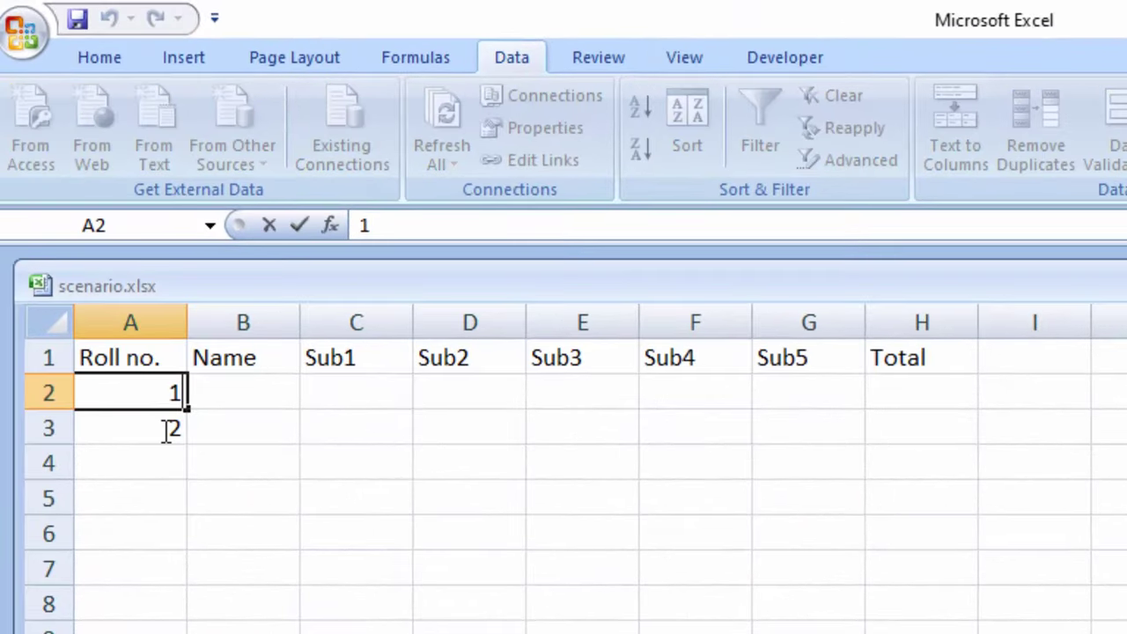
key(ctrl+Return)
key(BackSpace)
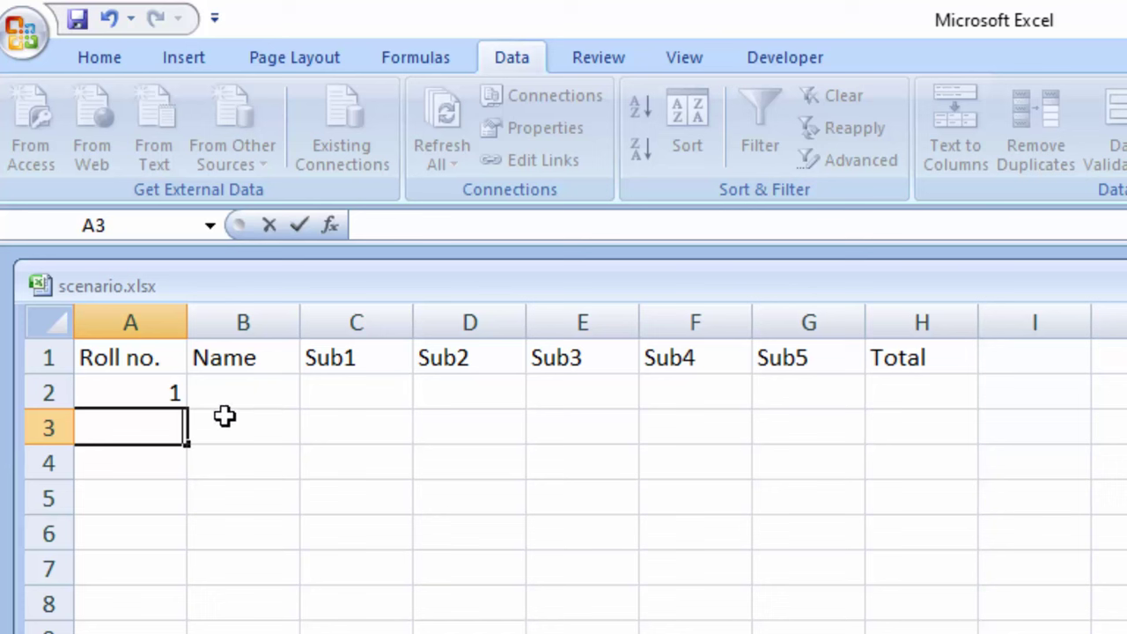
click(243, 398)
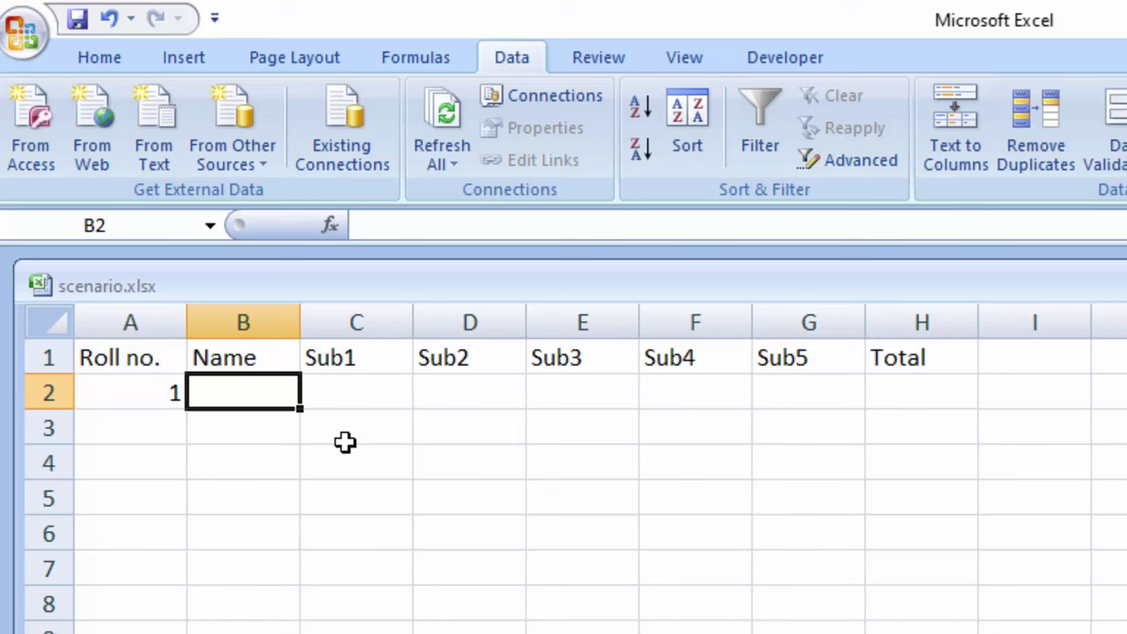
text(Pr)
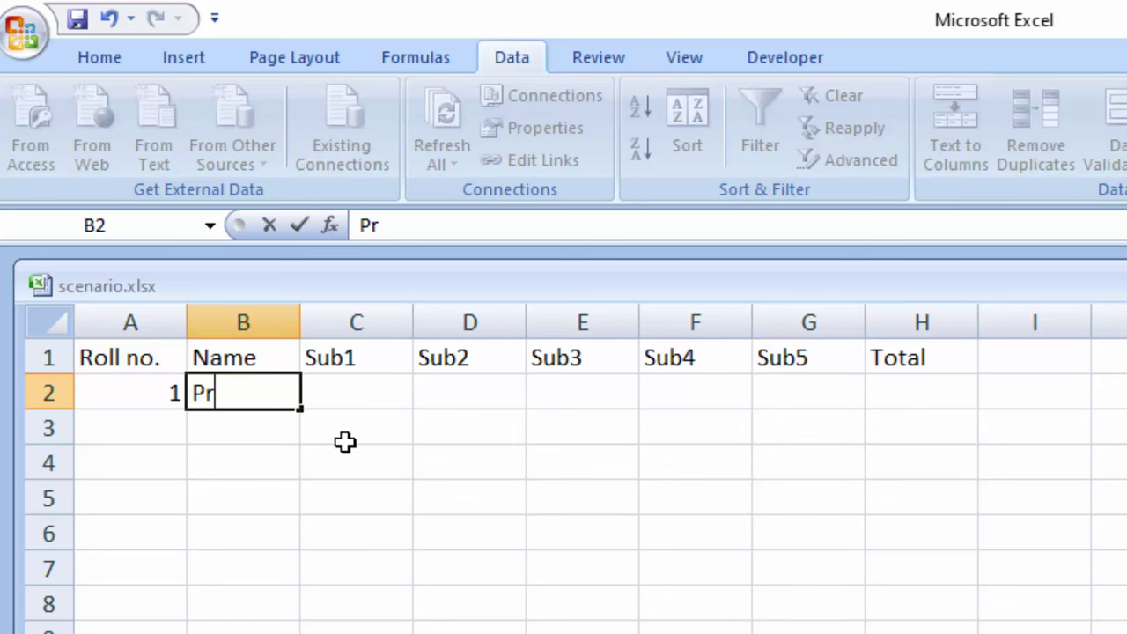
text(u)
key(BackSpace)
text(yans)
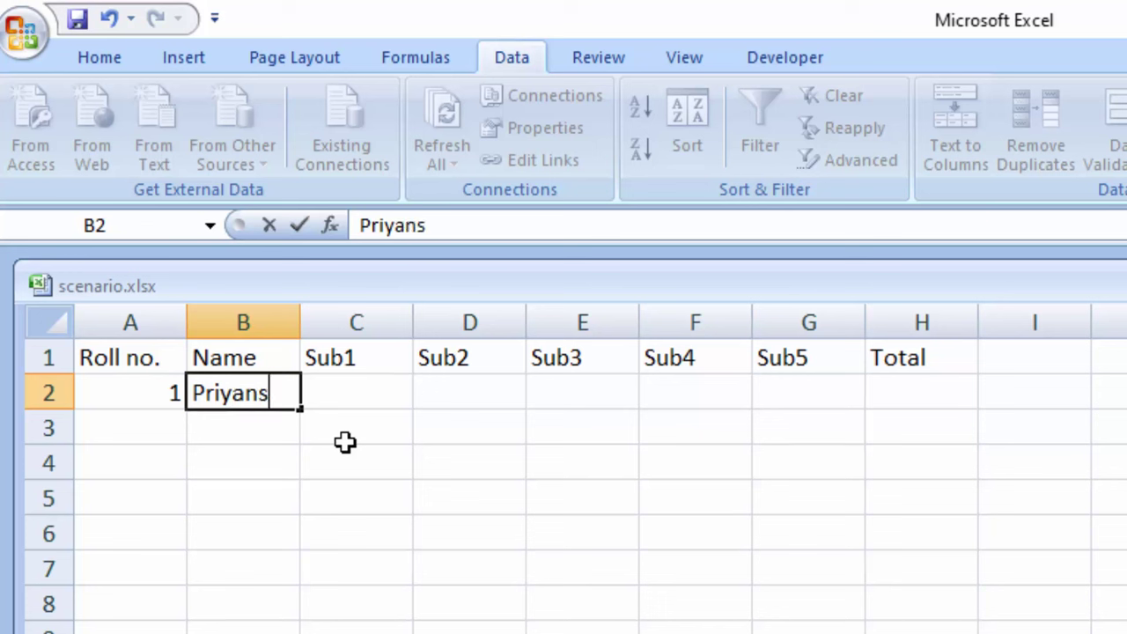
text(hu)
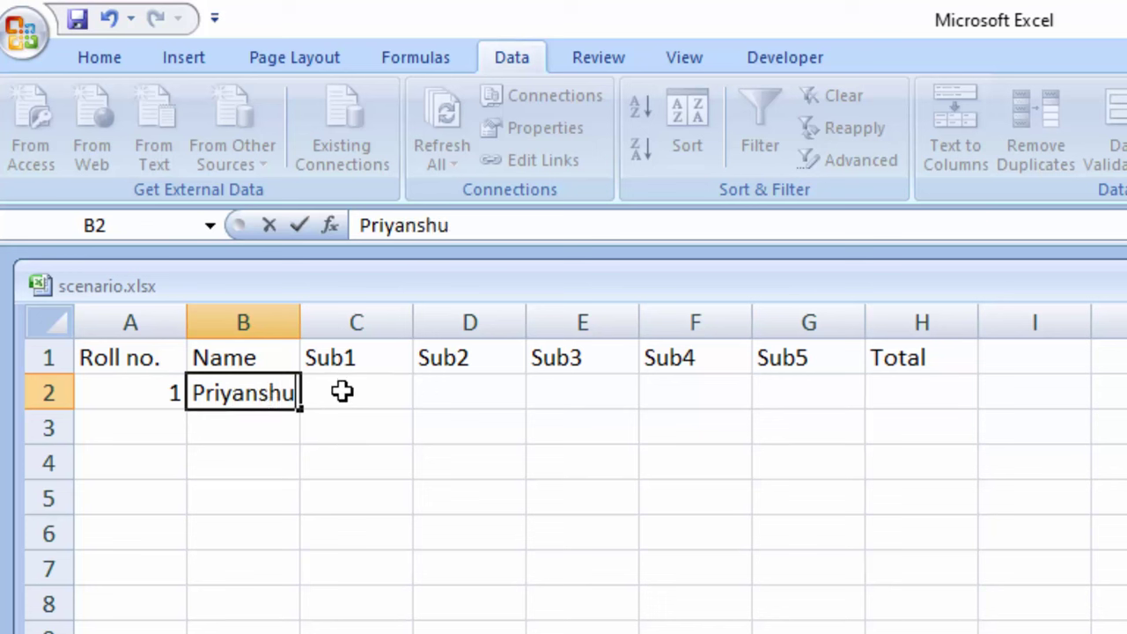
click(397, 396)
Enter marks 45, 56, 77, 88 and 99 in C2 through G2
text(4)
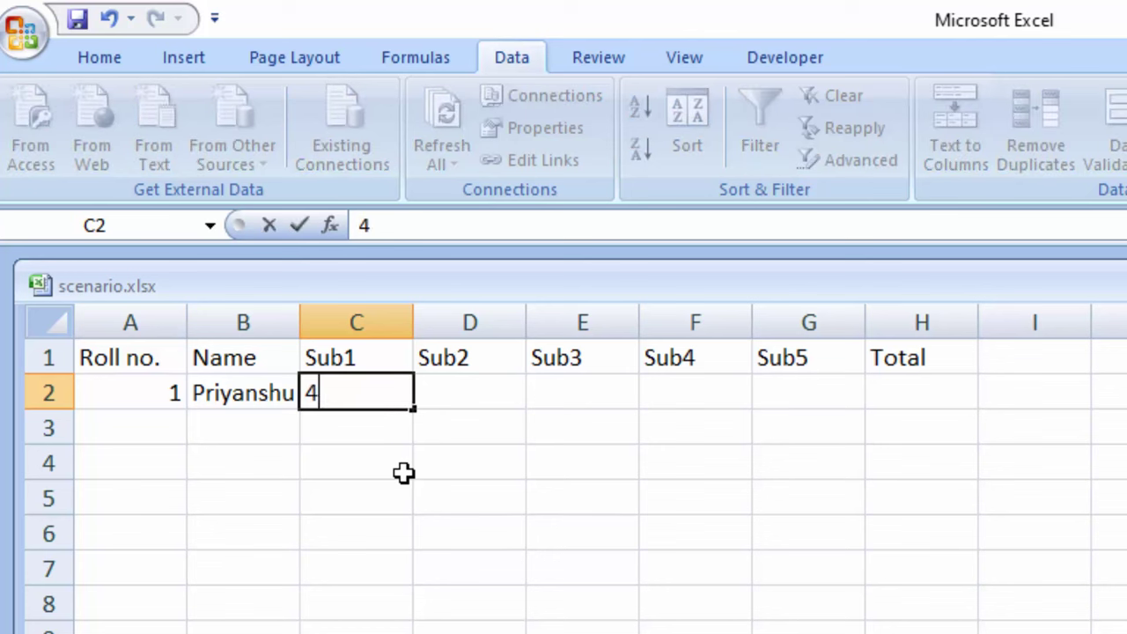
text(5)
key(Tab)
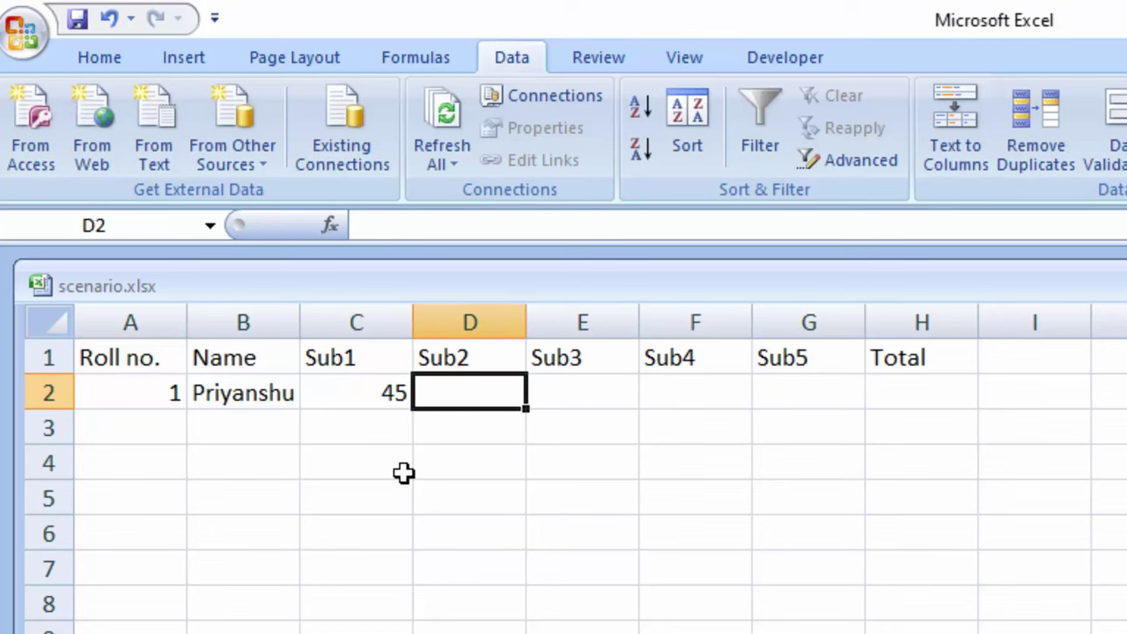
text(56)
key(Tab)
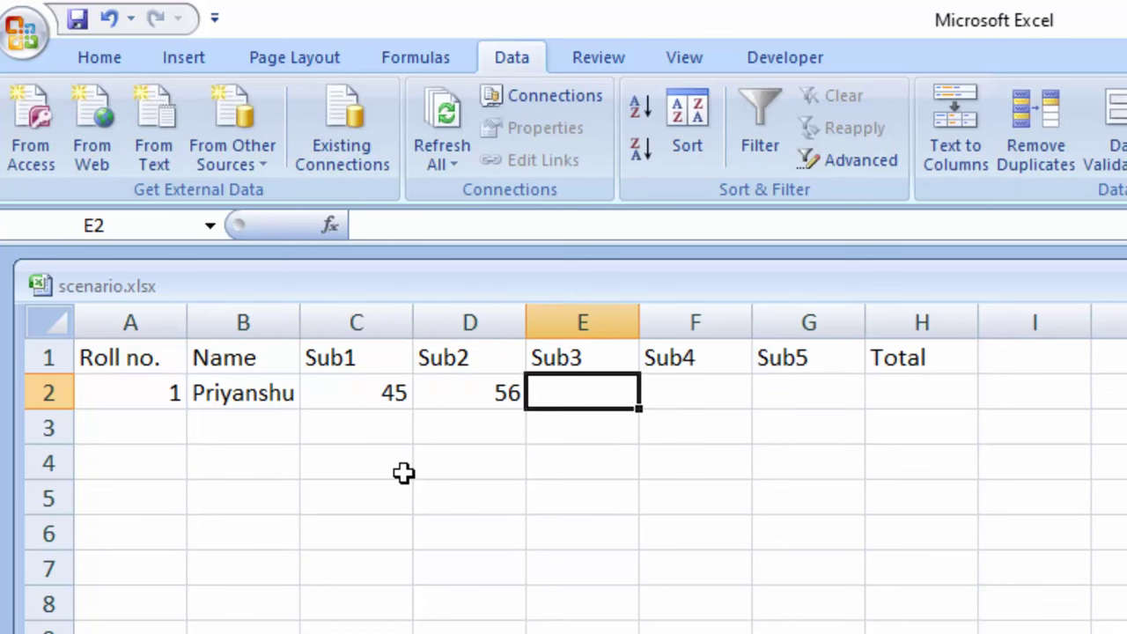
text(77)
key(Tab)
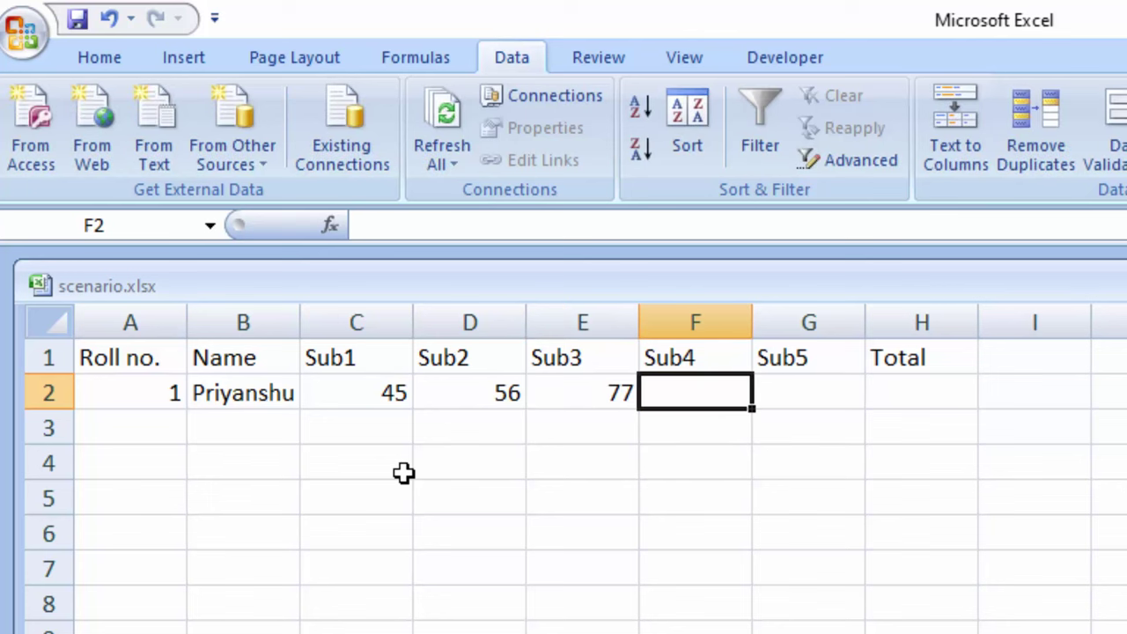
text(88)
key(Tab)
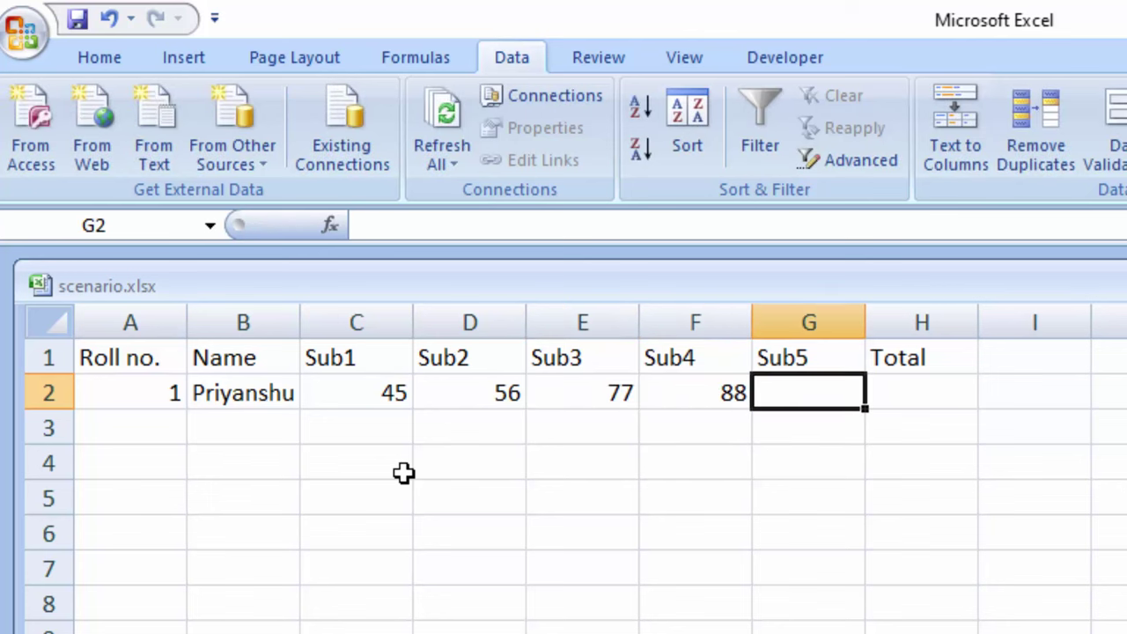
text(99)
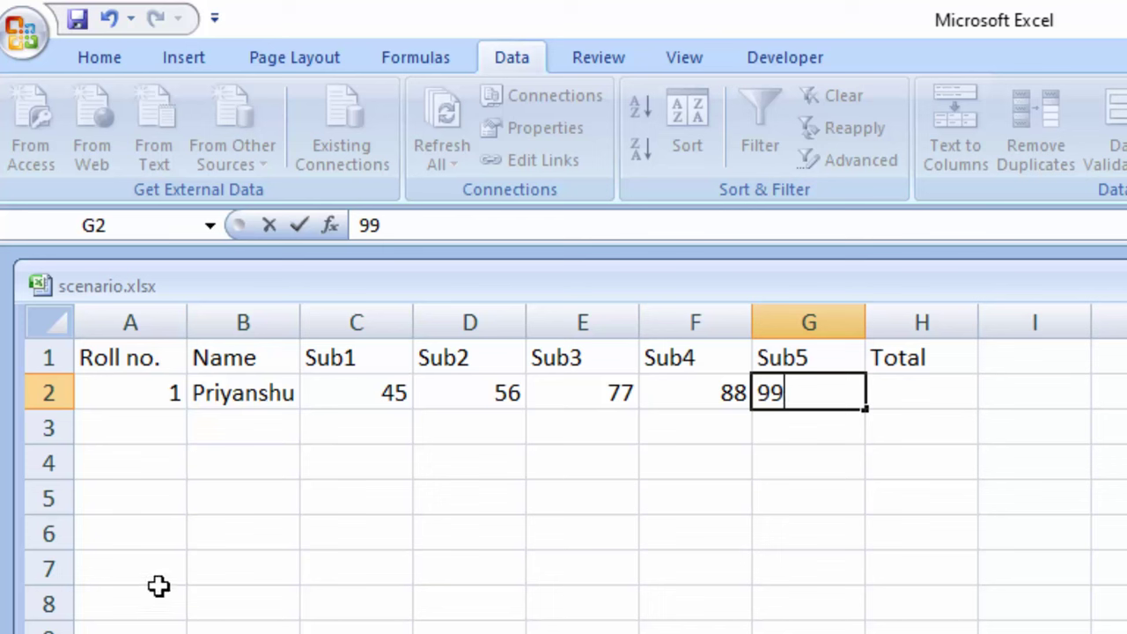
click(916, 401)
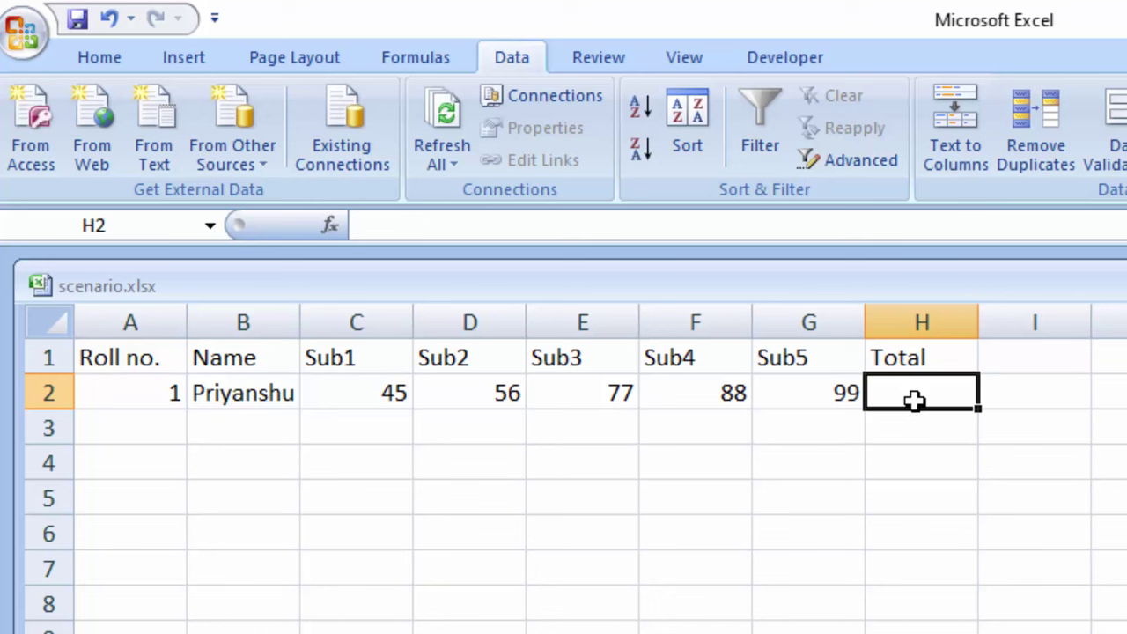
Enter =C2+D2+E2+F2+G2 in H2 to total the marks, giving 365
text(=)
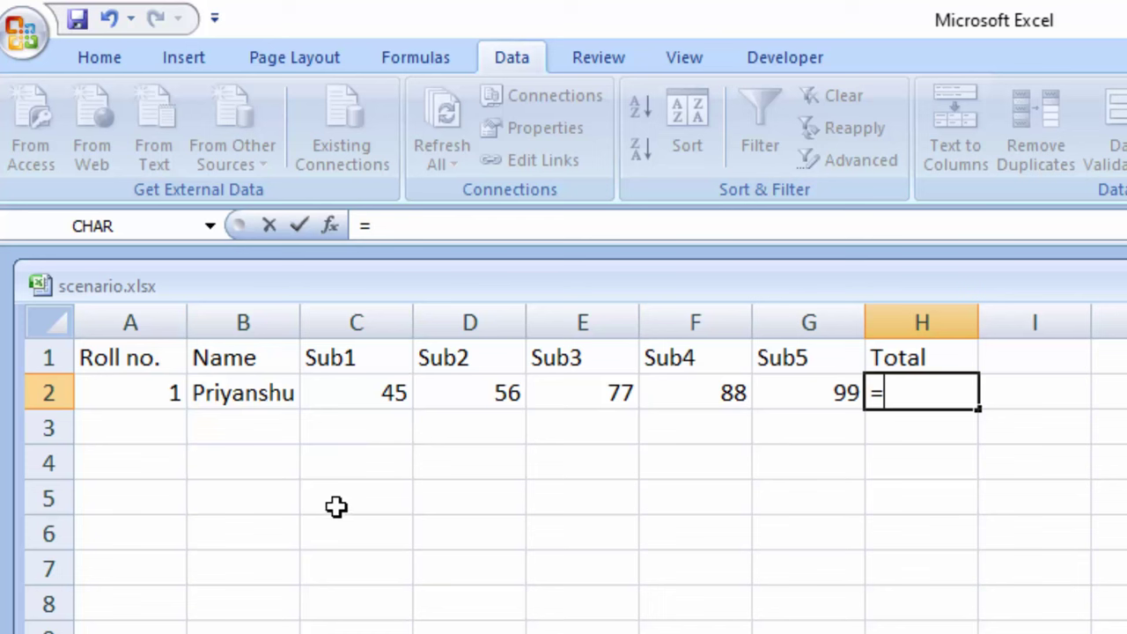
text(c2+)
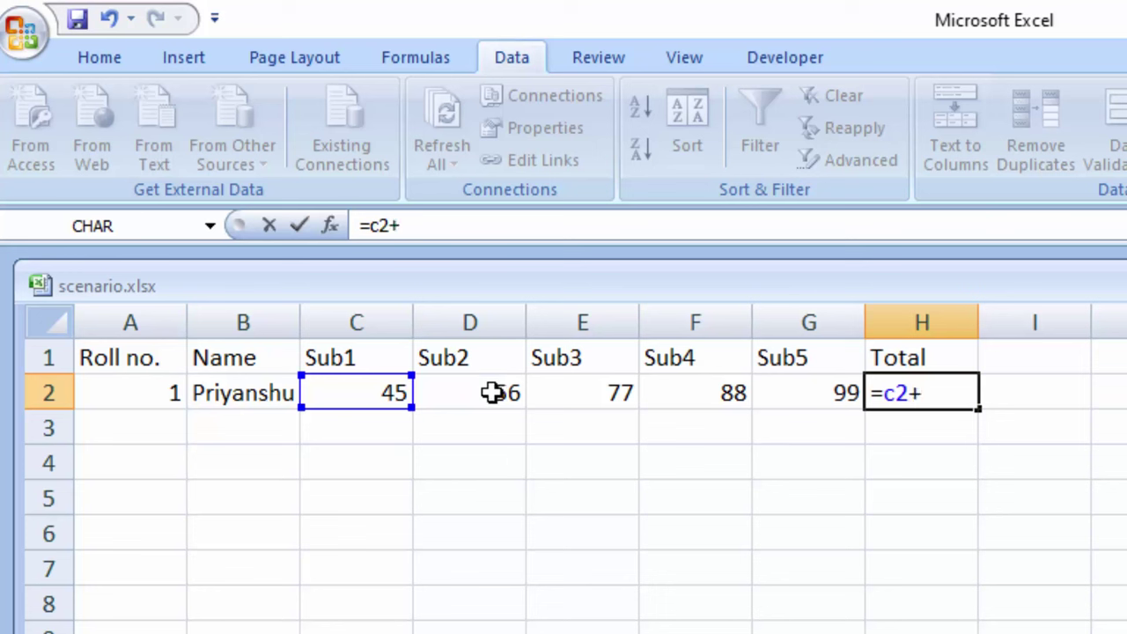
text(d2+)
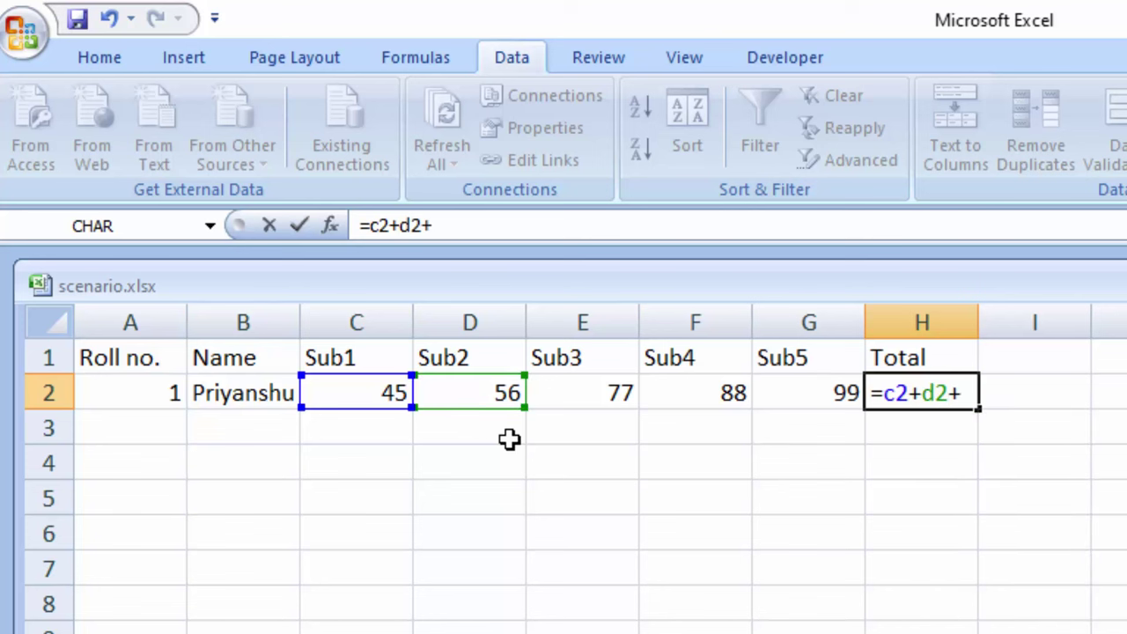
text(e2)
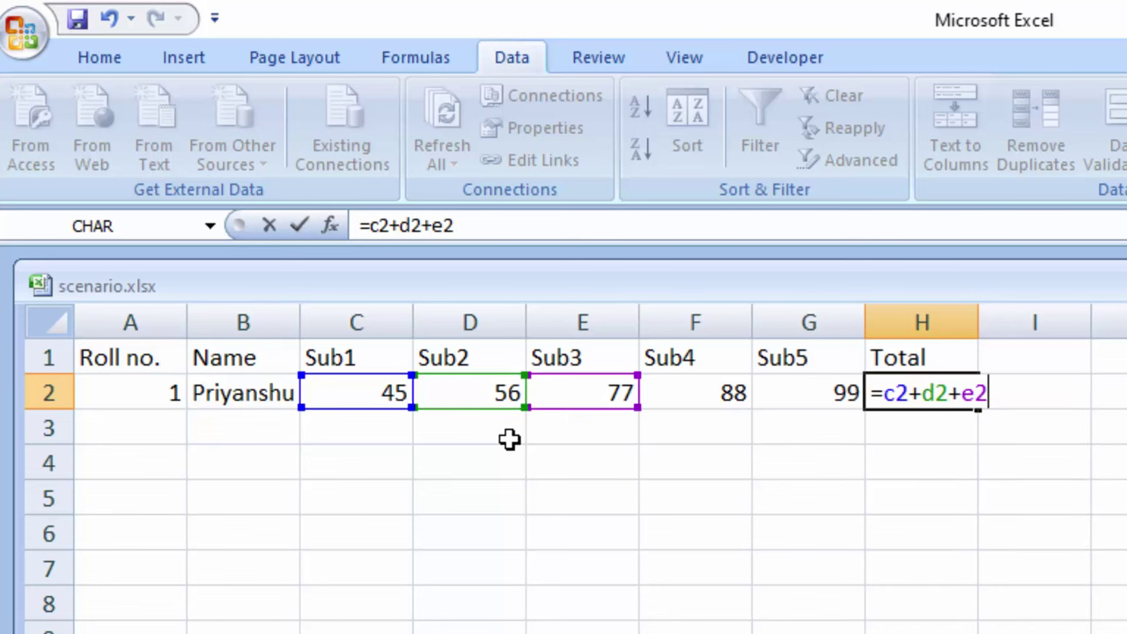
text(+f2)
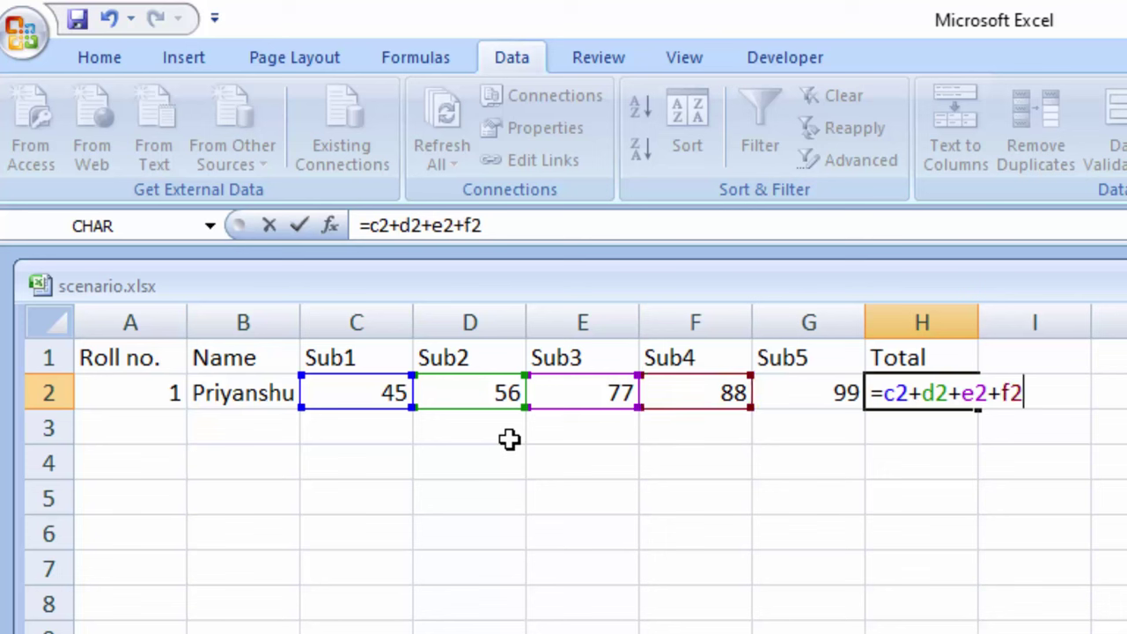
text(+g2)
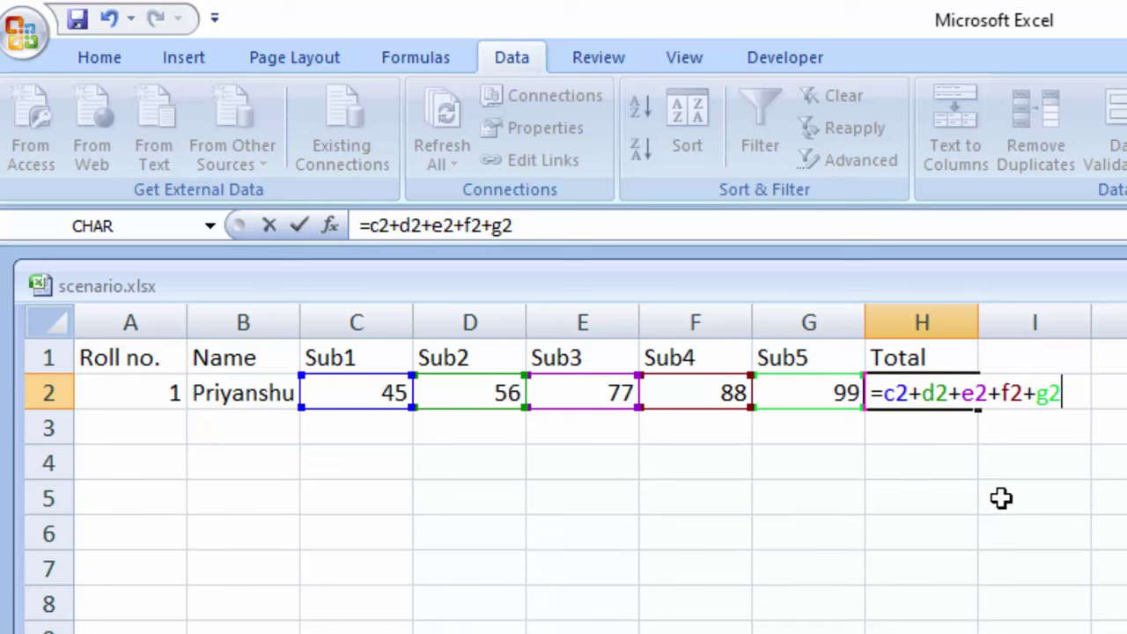
key(Return)
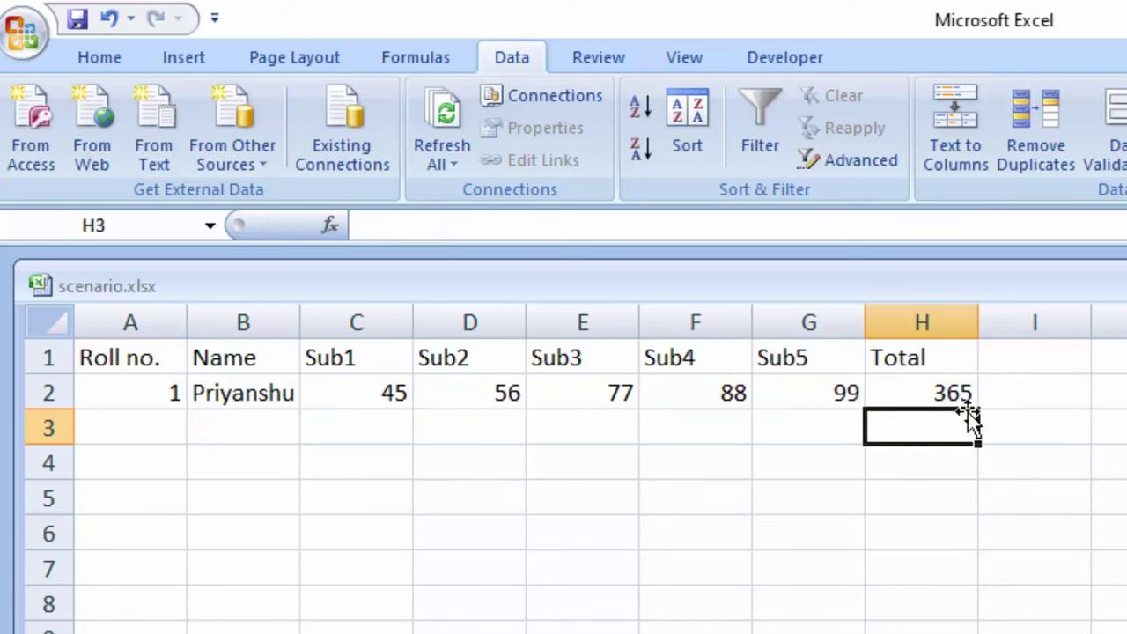
Replace the Total formula in H2 with =SUM(C2:G2), still showing 365
click(929, 395)
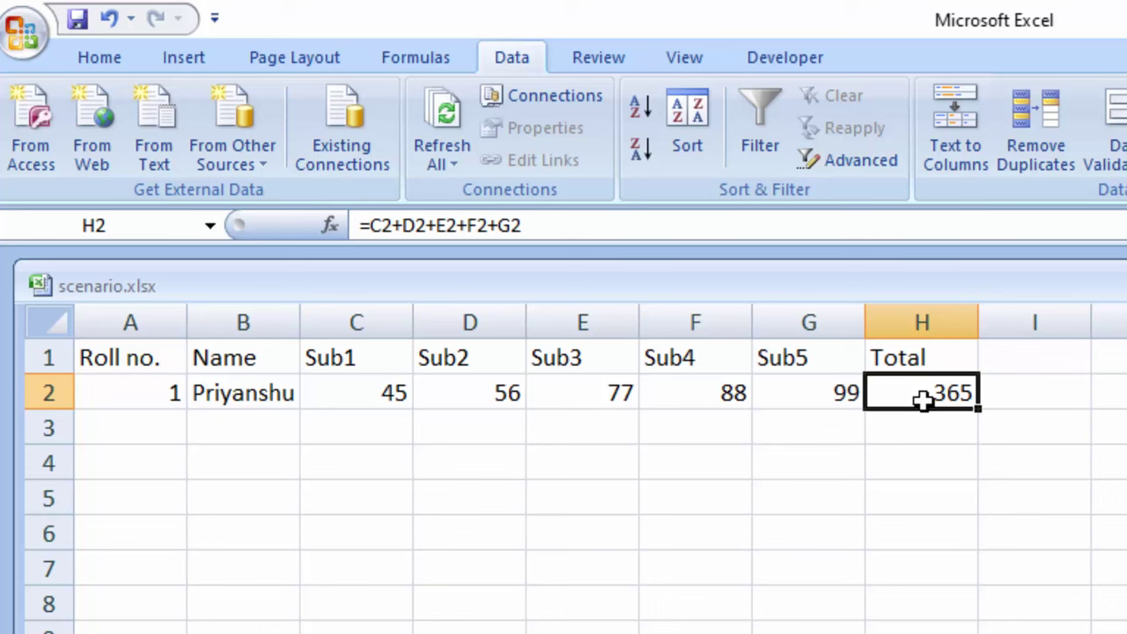
key(Delete)
text(=)
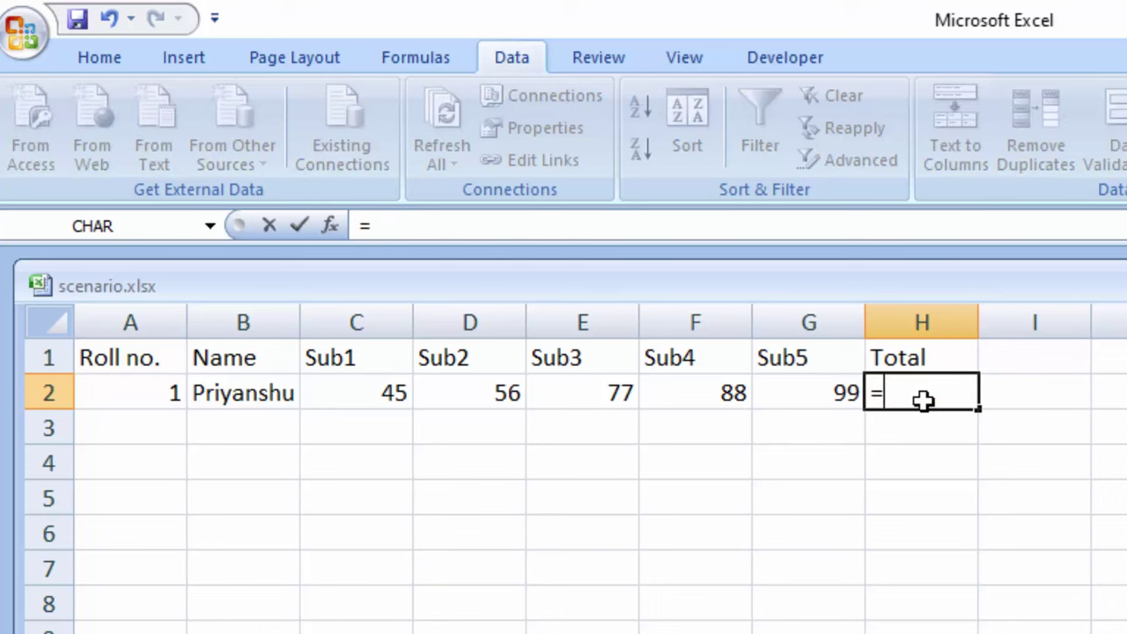
text(sum)
key(Tab)
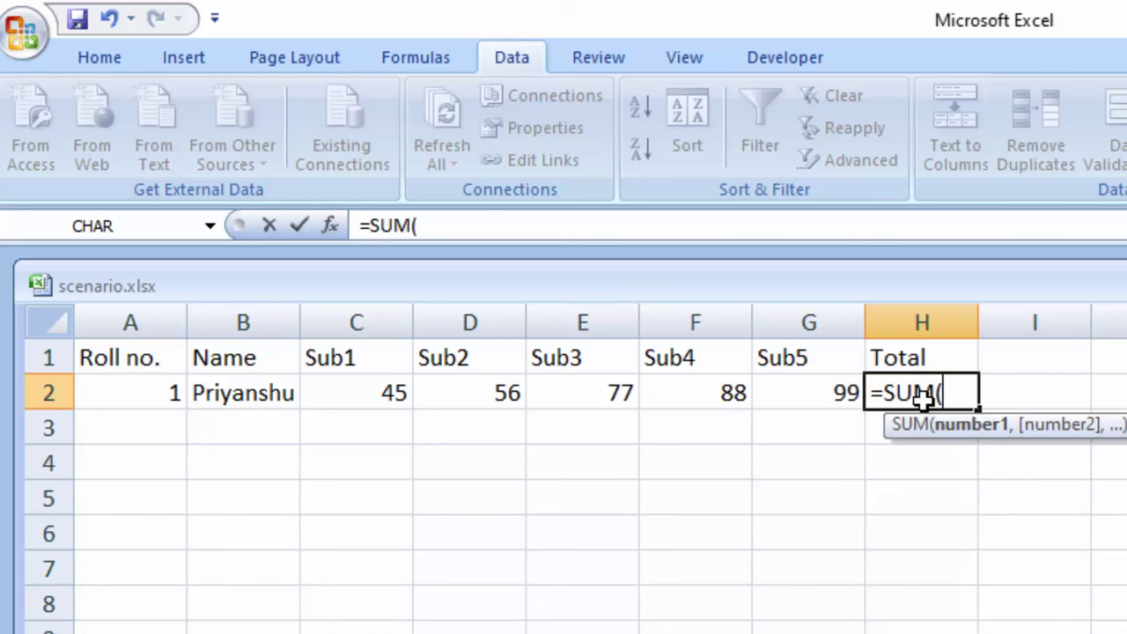
drag(371, 392, 784, 399)
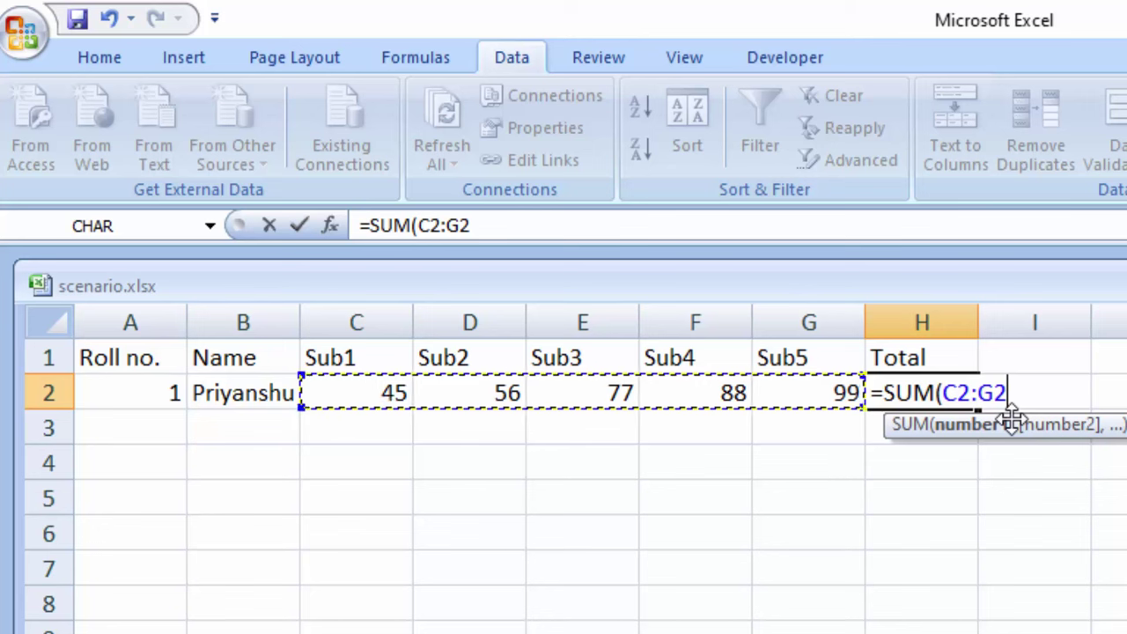
text())
key(Return)
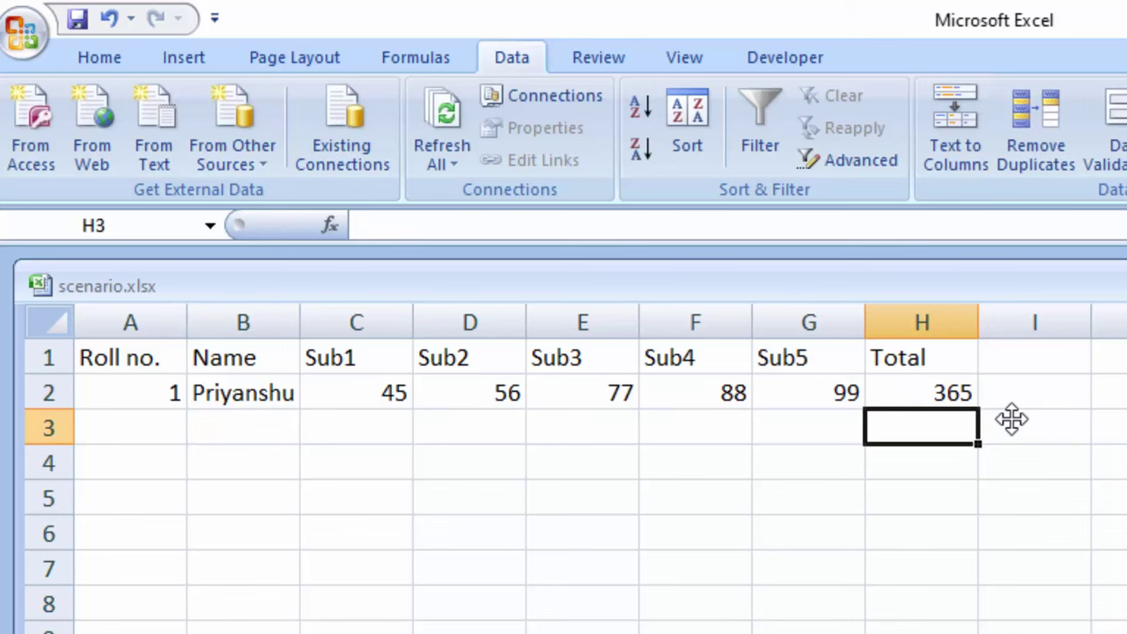
Add the column heading 'Per' in I1
click(1023, 352)
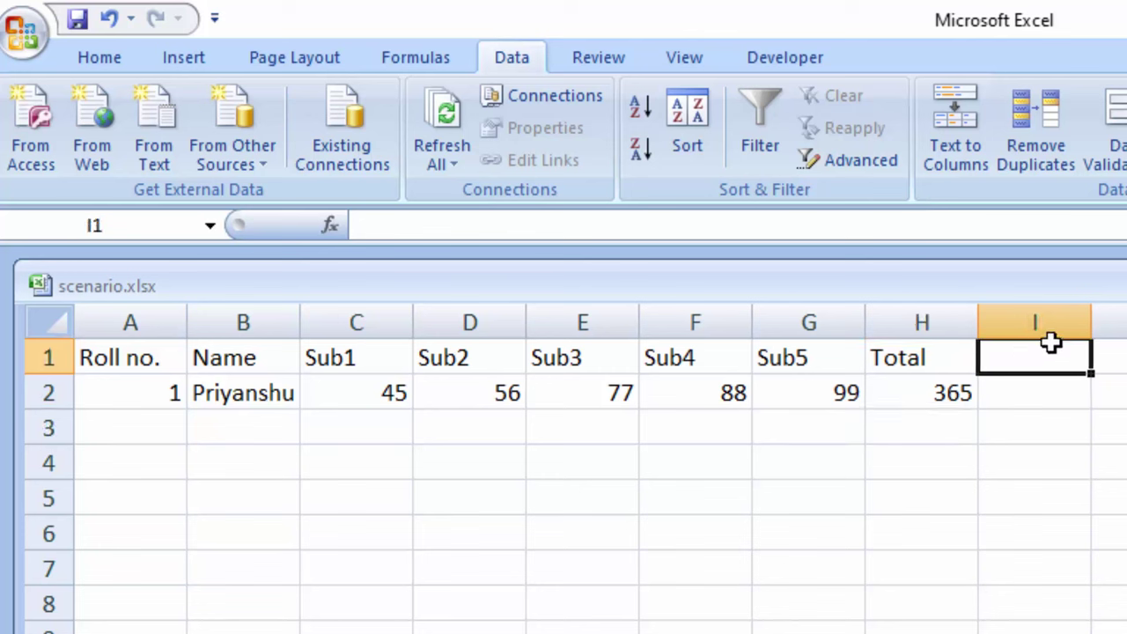
text(Per)
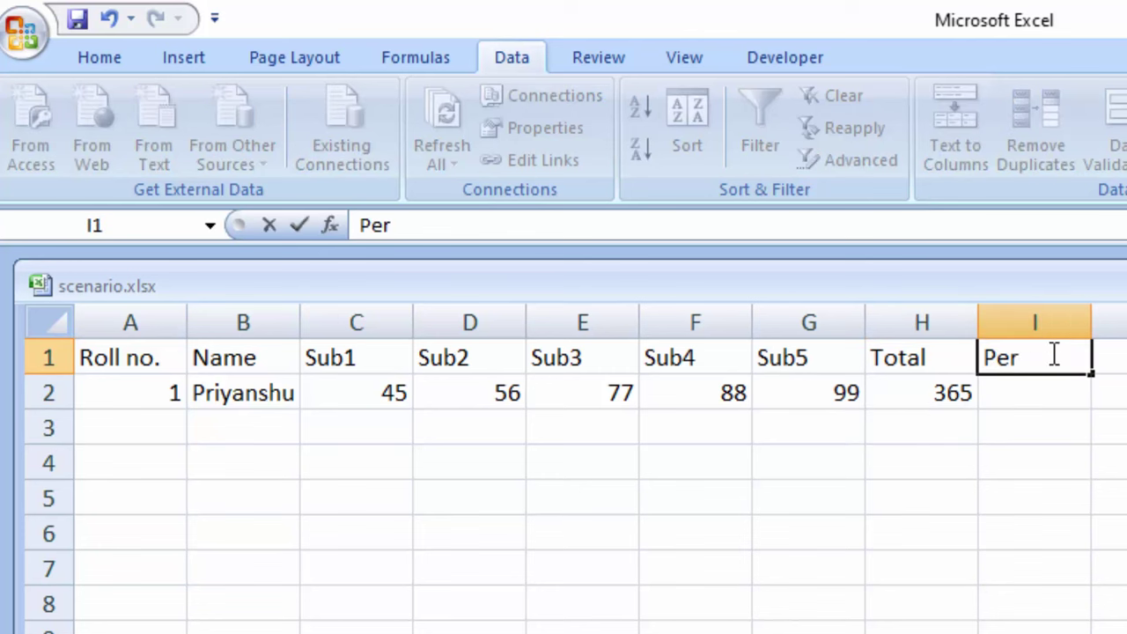
click(1022, 388)
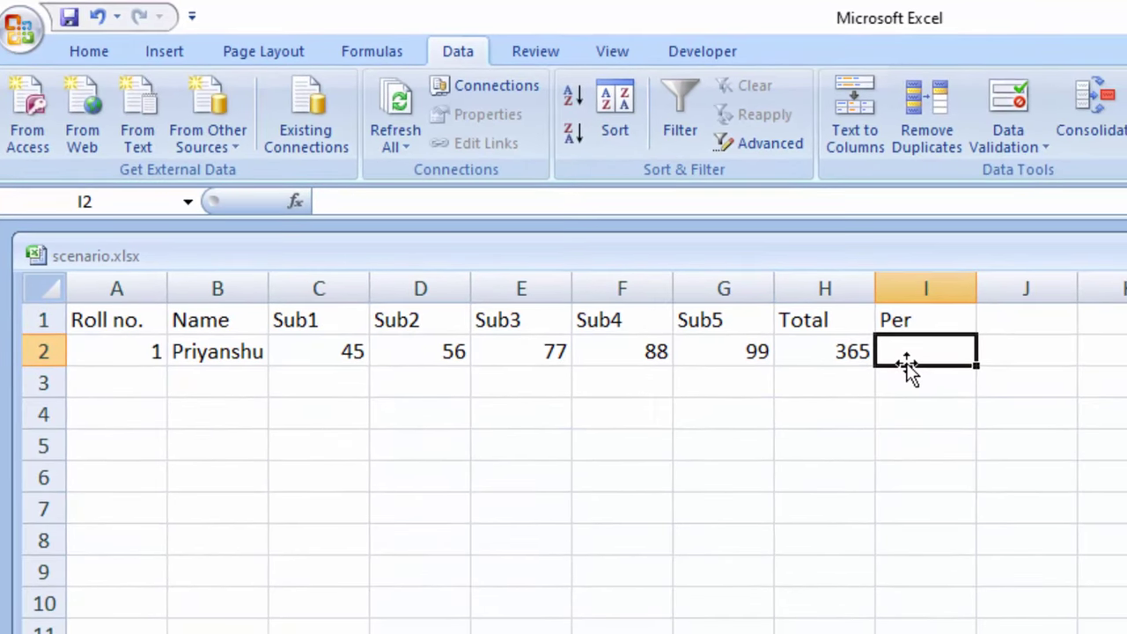
Enter =H2*80/400 in I2, showing 73
text(=)
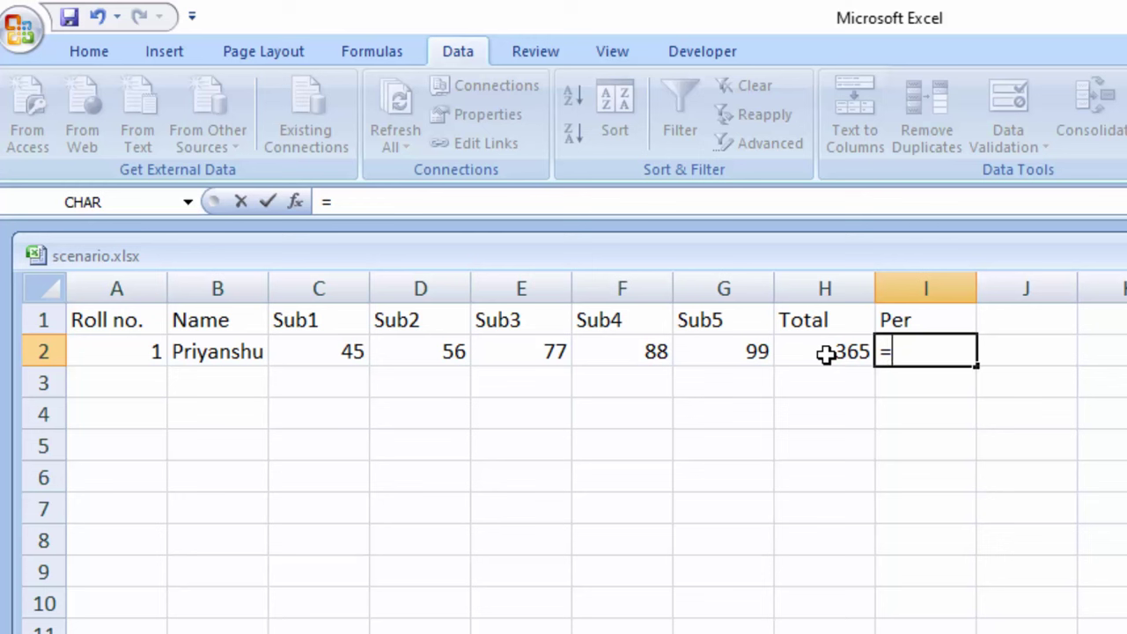
click(826, 354)
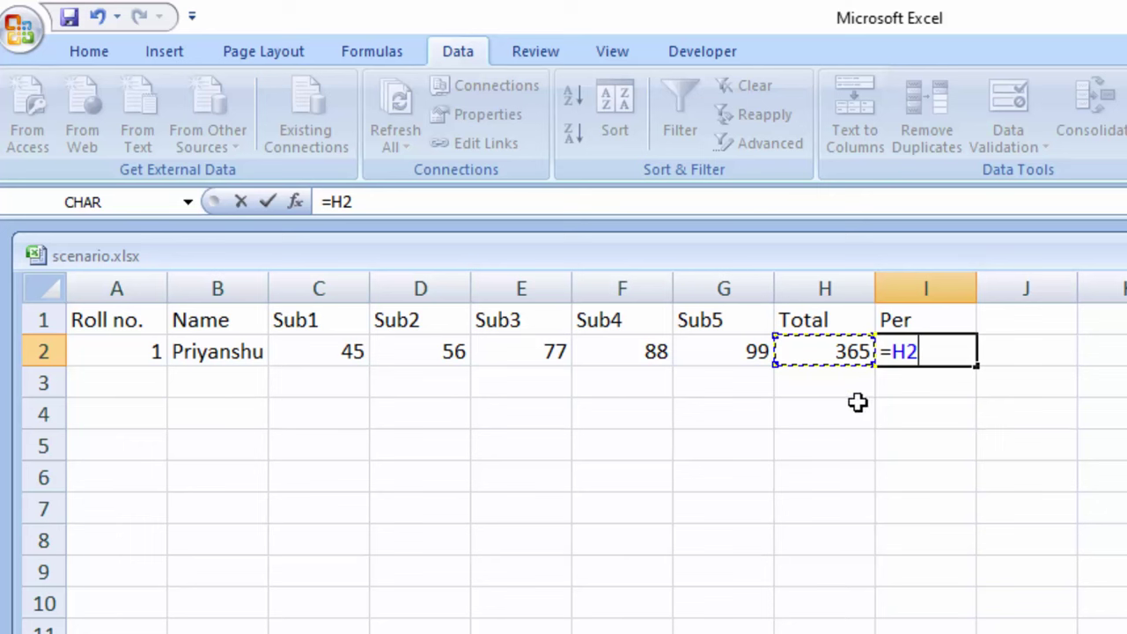
text(*)
text(100)
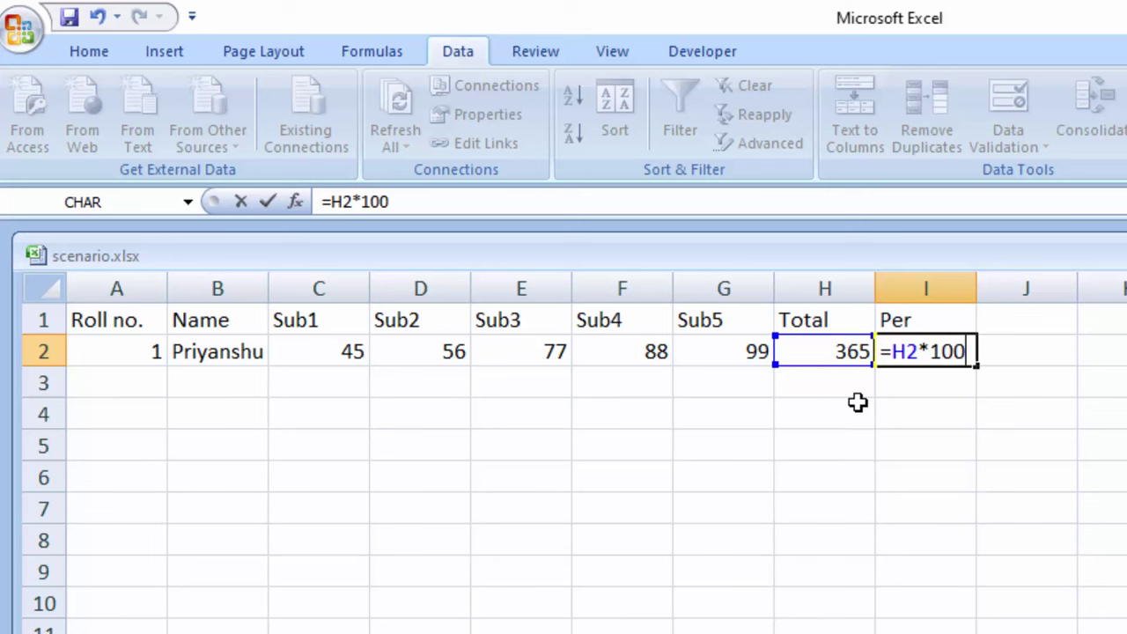
text(/)
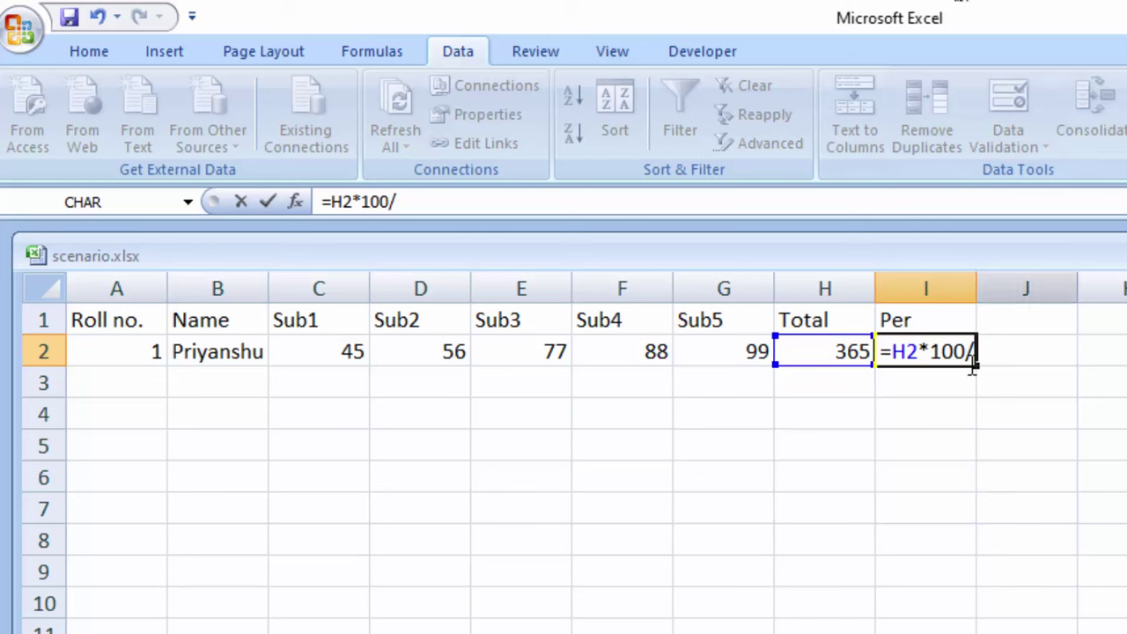
click(968, 353)
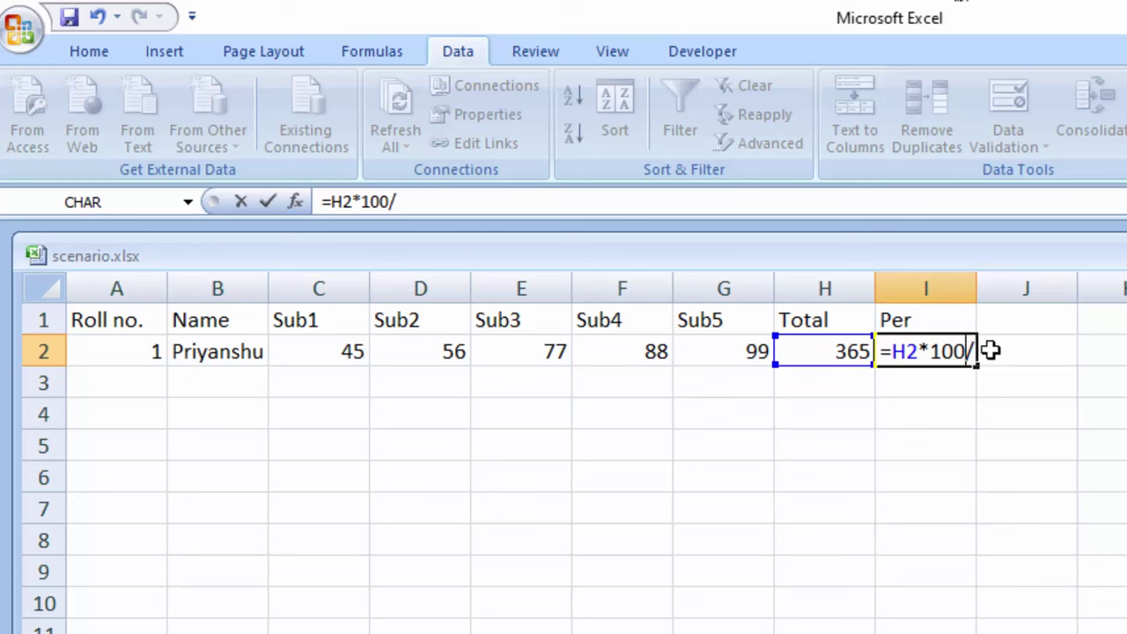
key(BackSpace)
key(BackSpace)
key(BackSpace)
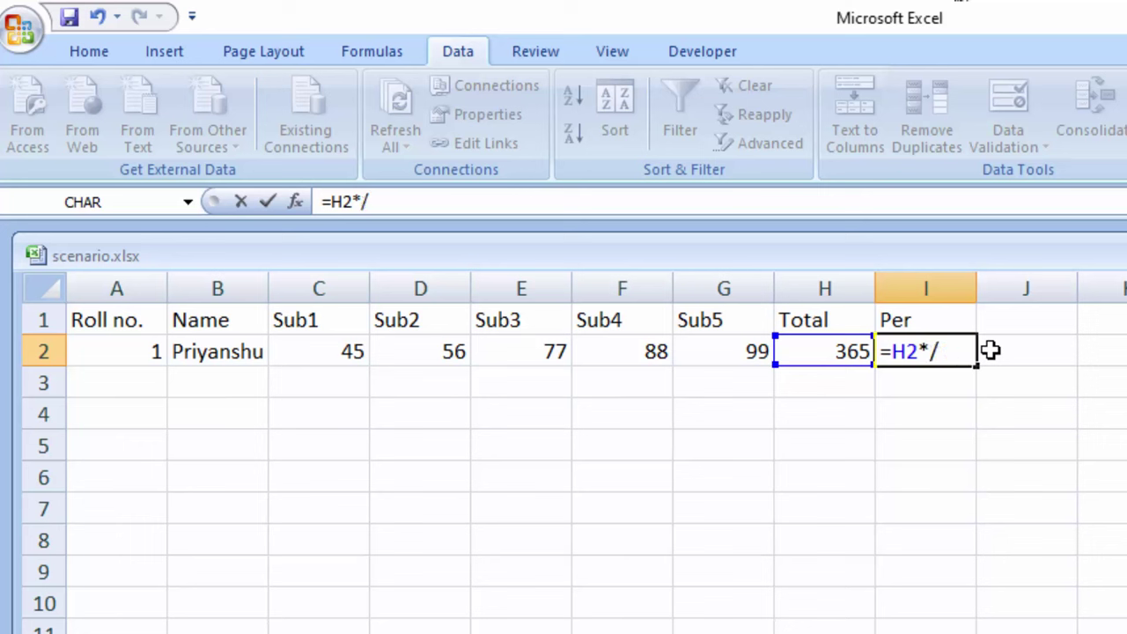
text(80/)
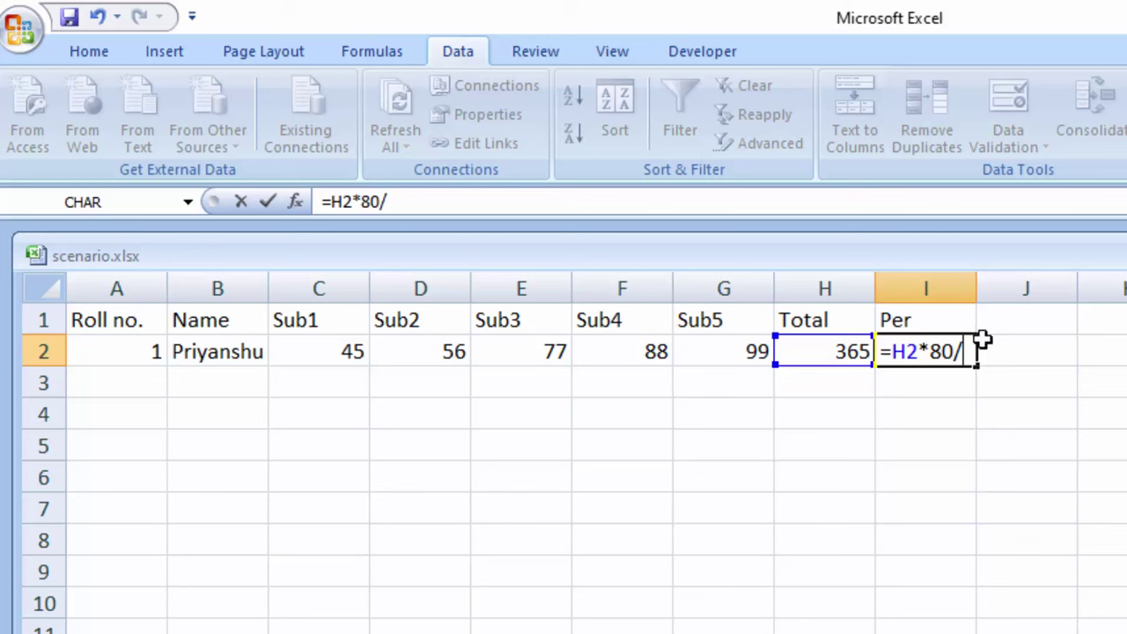
text(400)
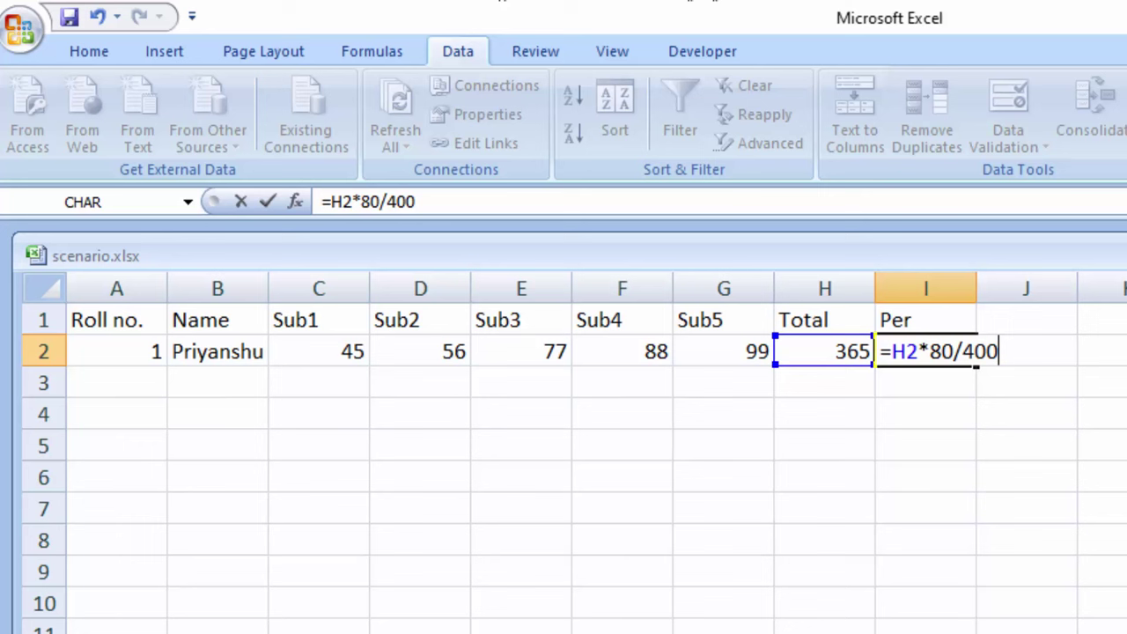
key(Return)
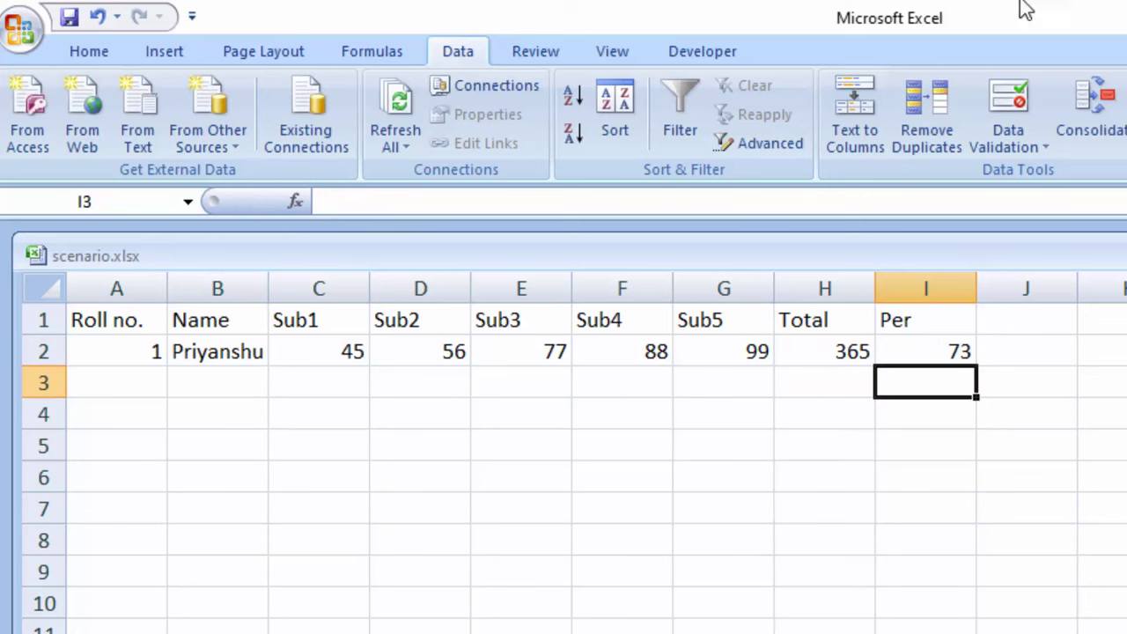
Change the Sub1 mark in C2 from 45 to 75, then inspect the Per formula in I2
click(920, 351)
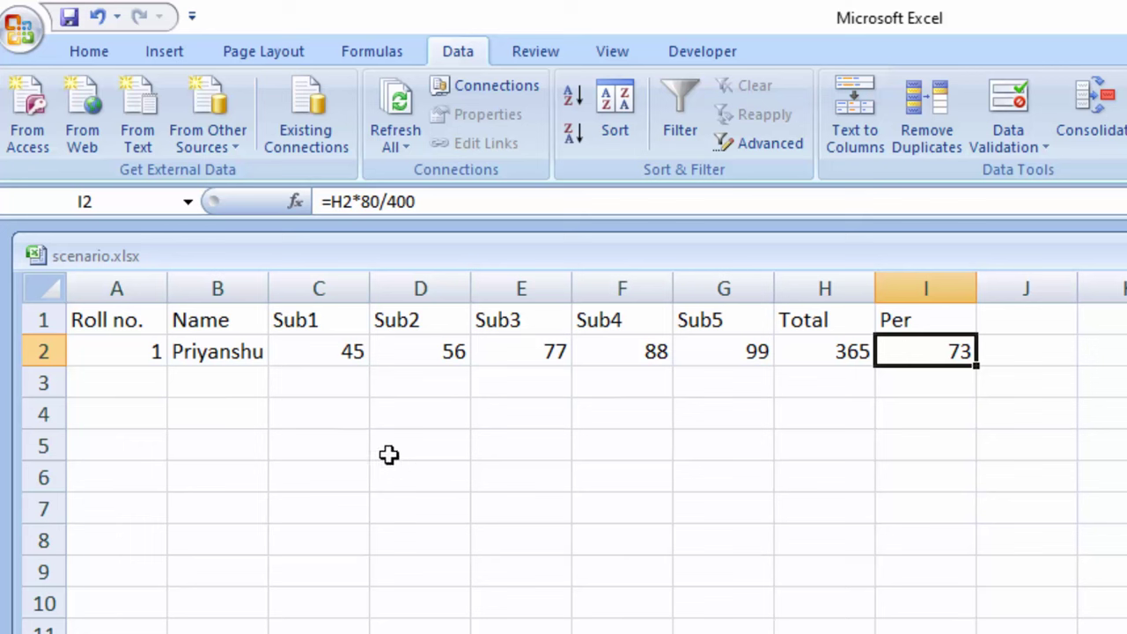
click(356, 357)
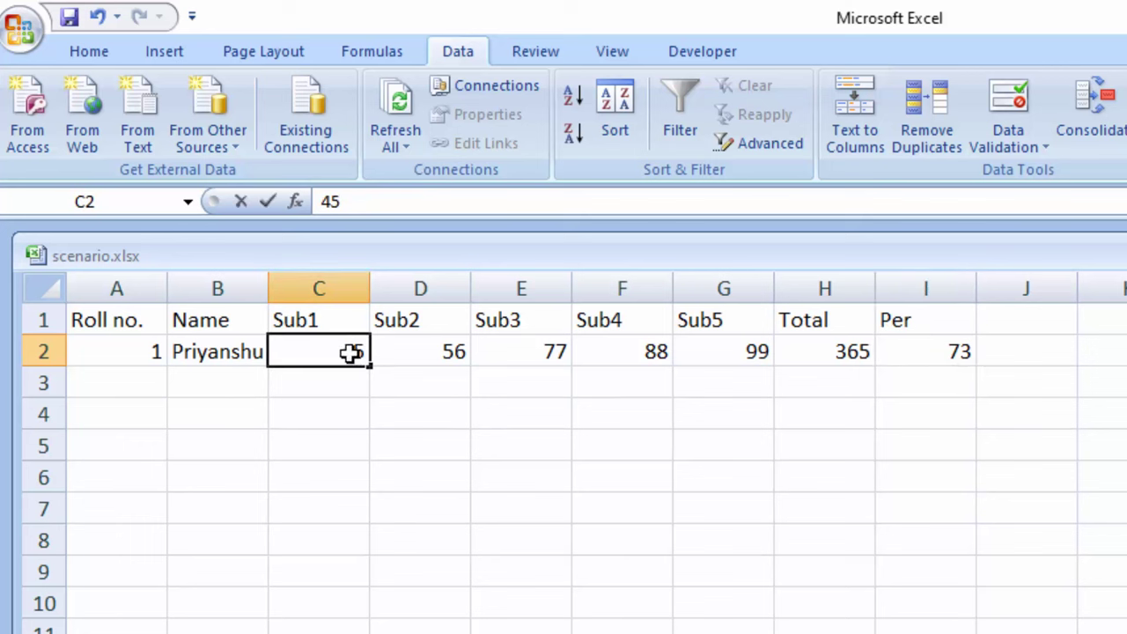
double_click(357, 357)
key(BackSpace)
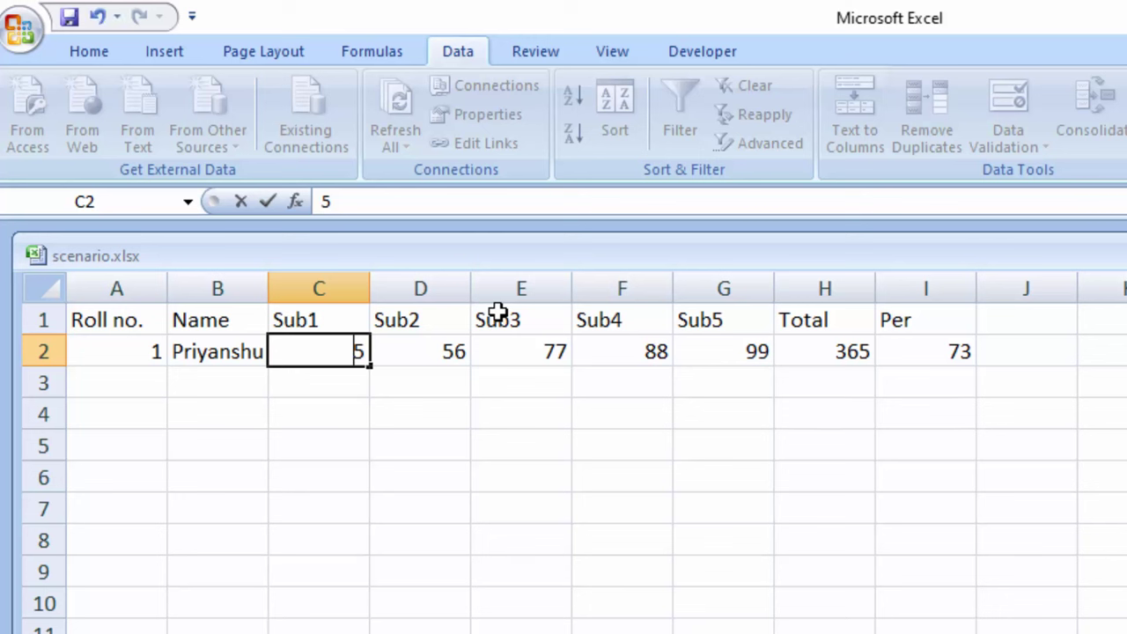
text(7)
key(Tab)
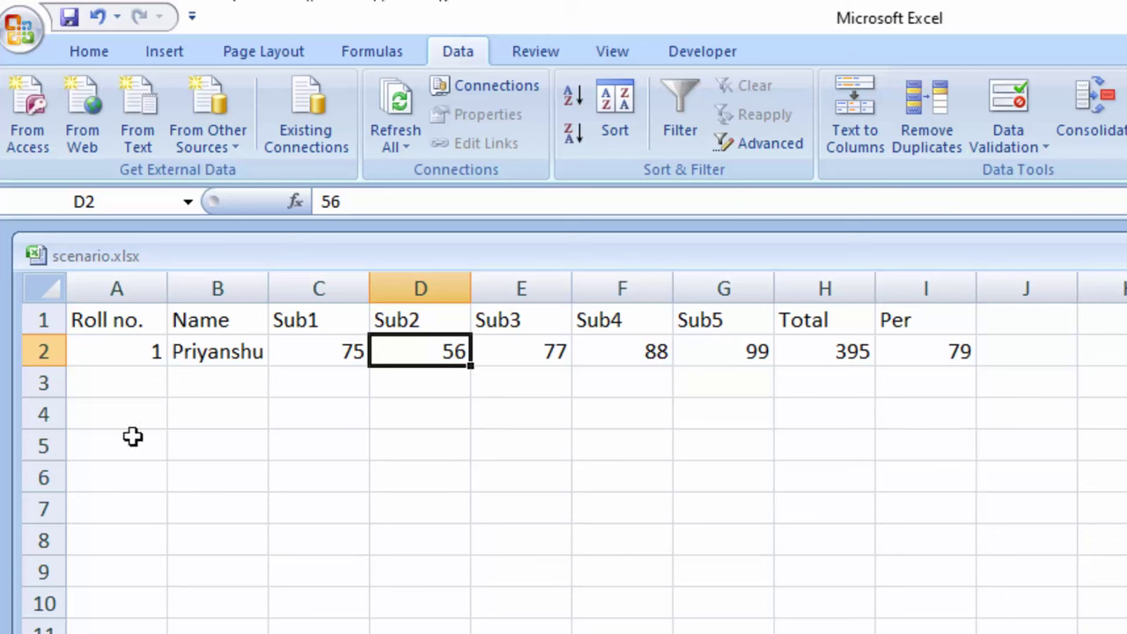
click(940, 361)
double_click(964, 368)
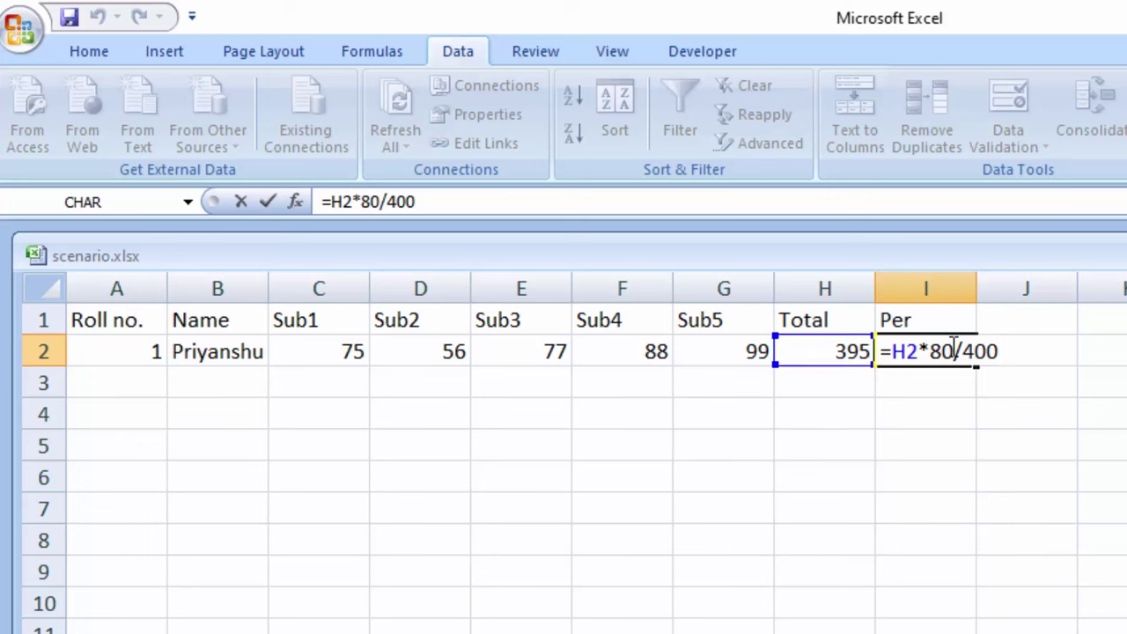
Review the 80 in the Per formula and leave it unchanged, showing 79
drag(954, 351, 929, 350)
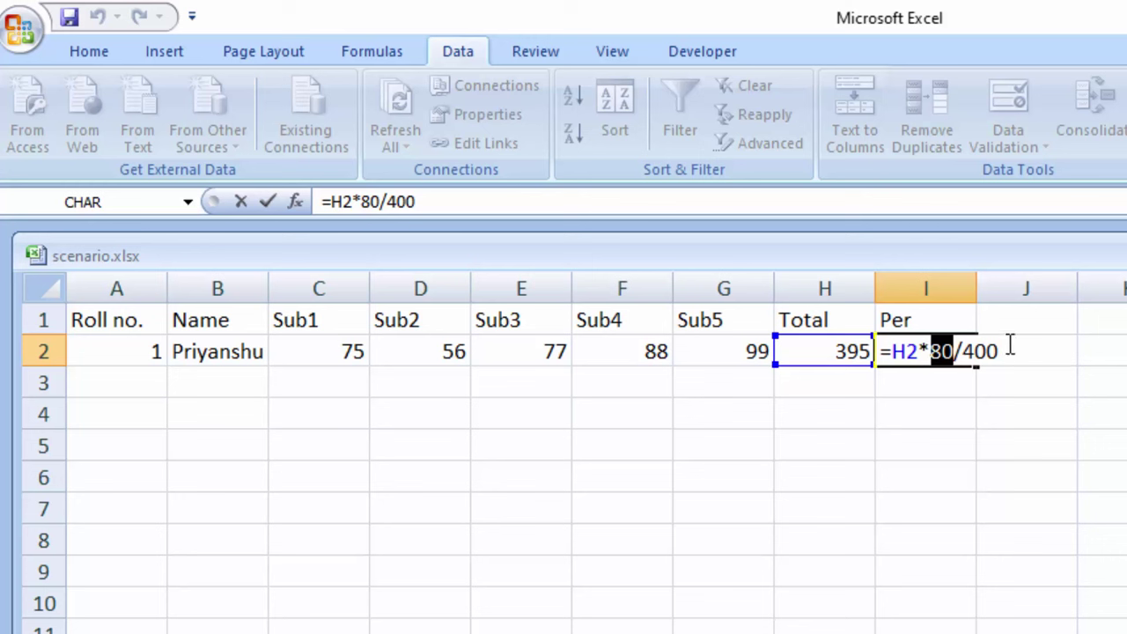
click(1011, 345)
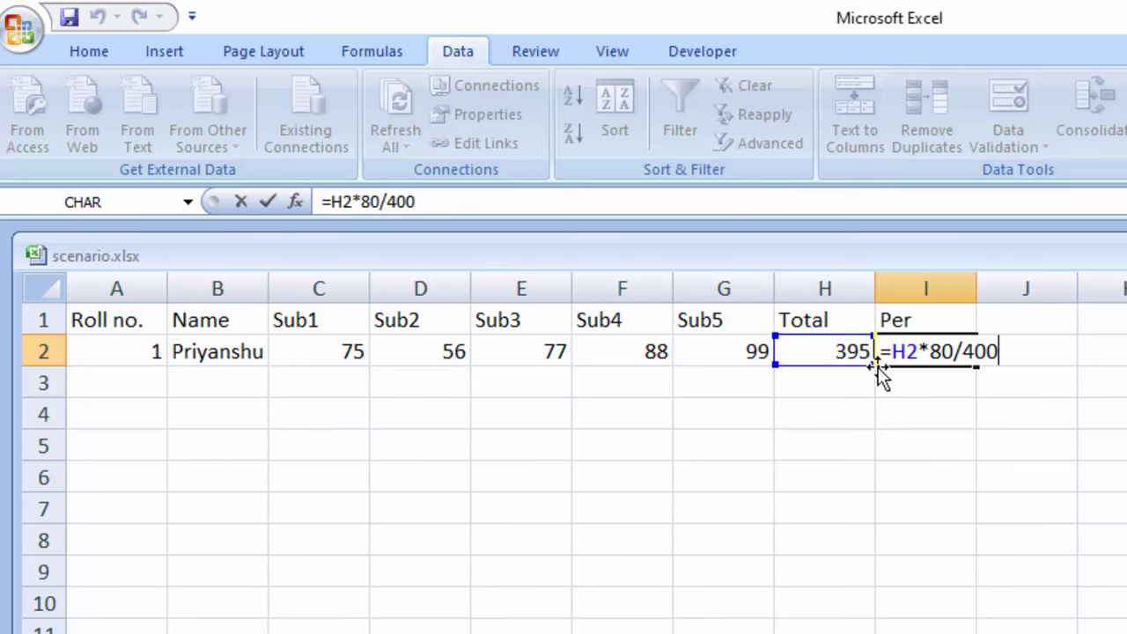
key(Return)
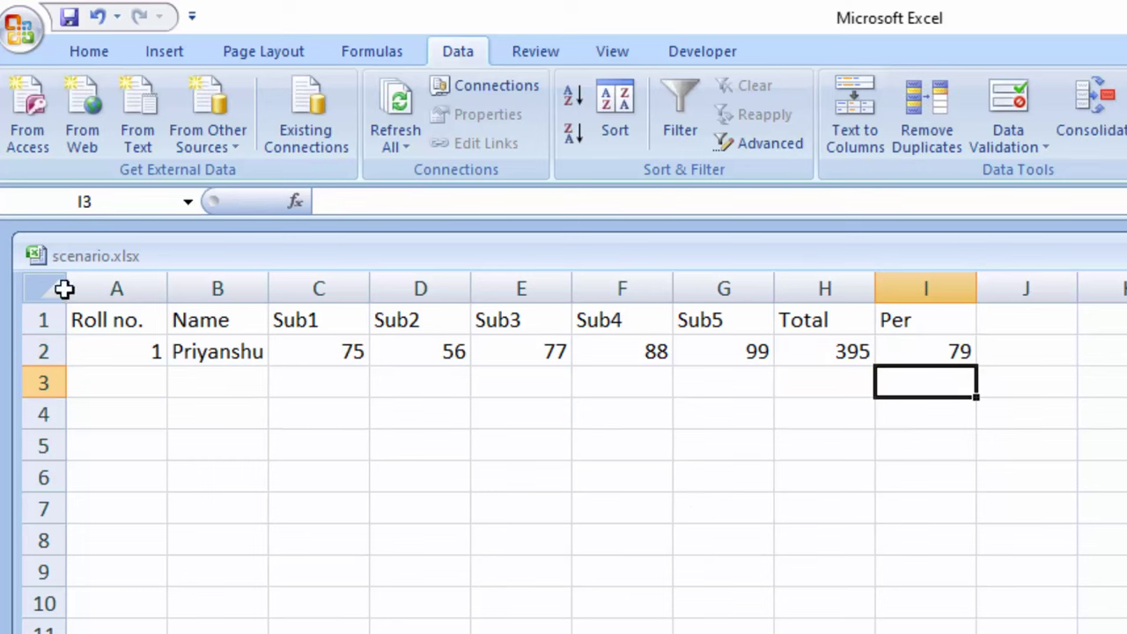
Enter =80*5 in C5, showing 400, and reopen the Per formula in I2
click(313, 442)
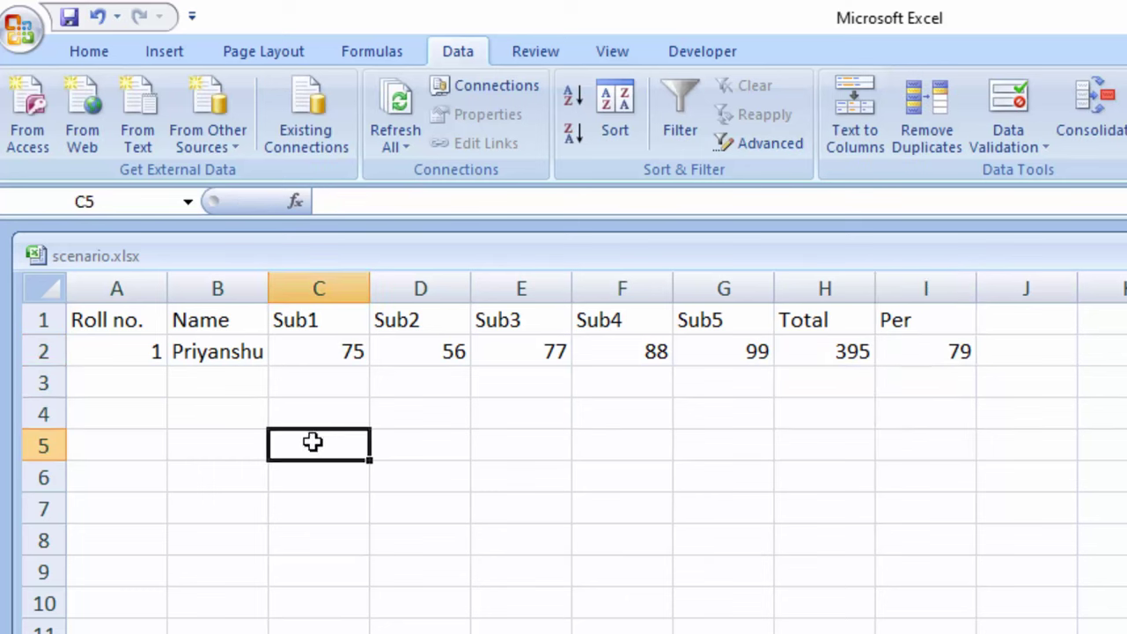
text(=8)
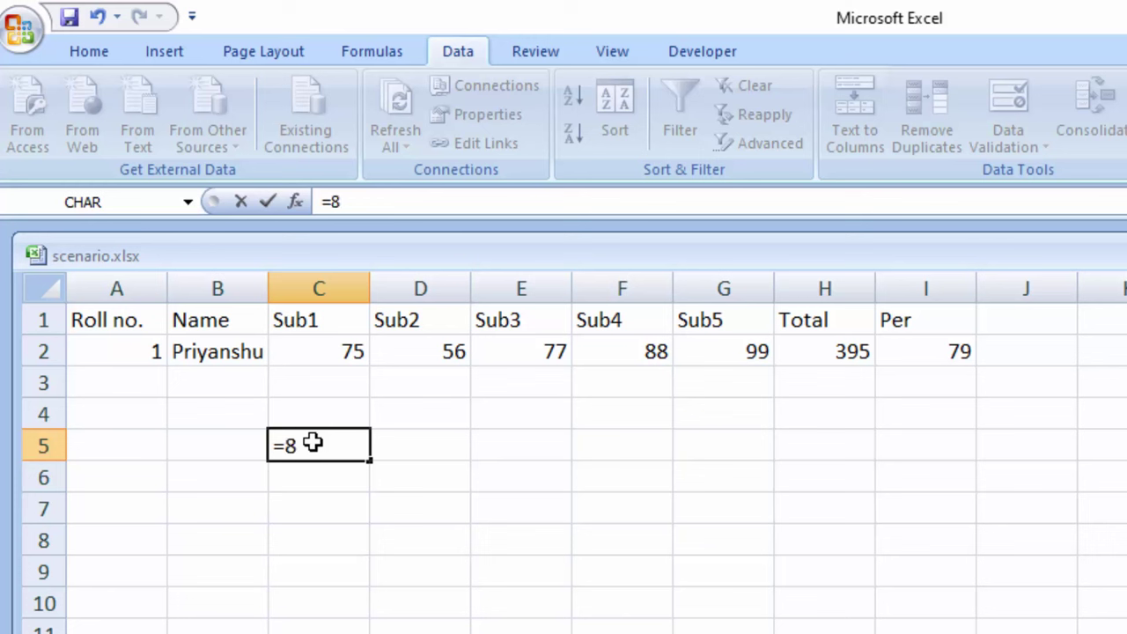
text(0*5)
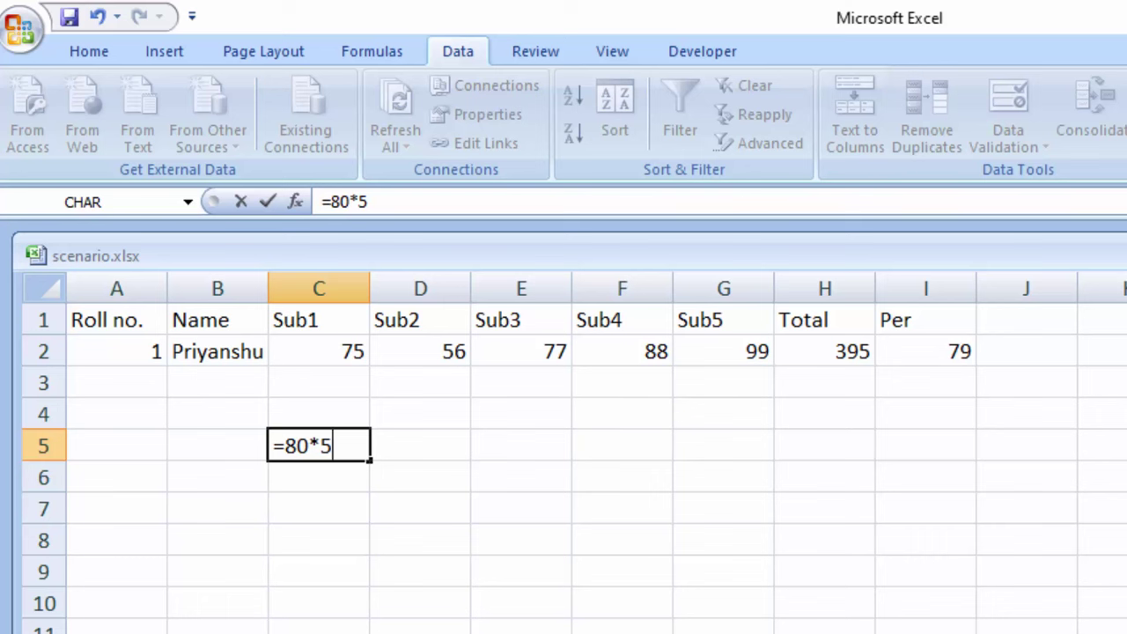
key(Return)
click(920, 339)
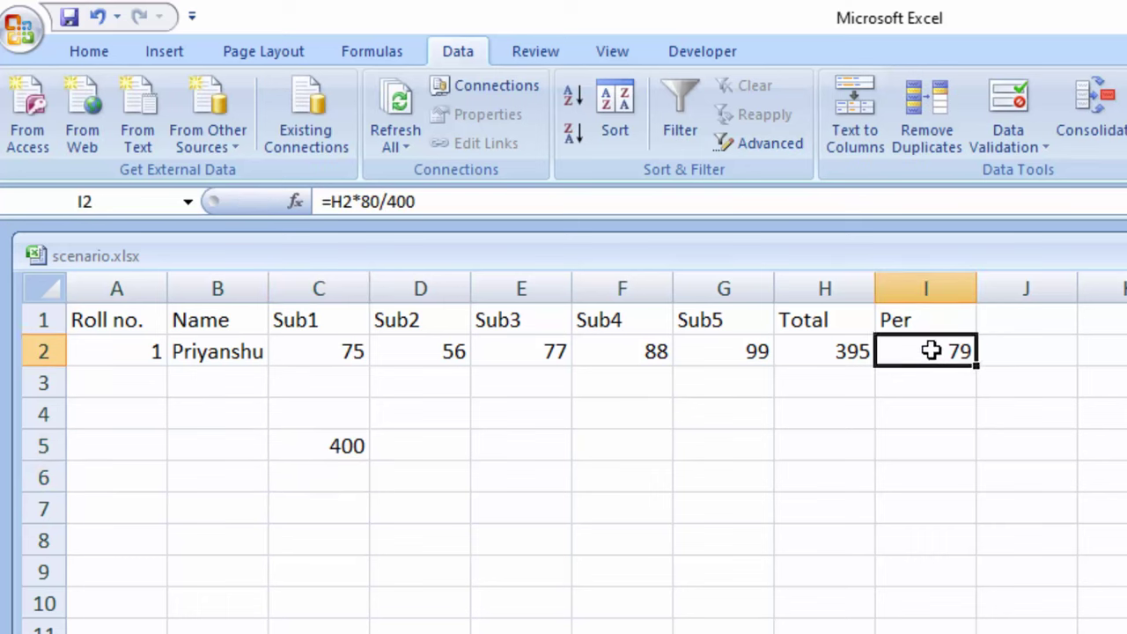
double_click(931, 351)
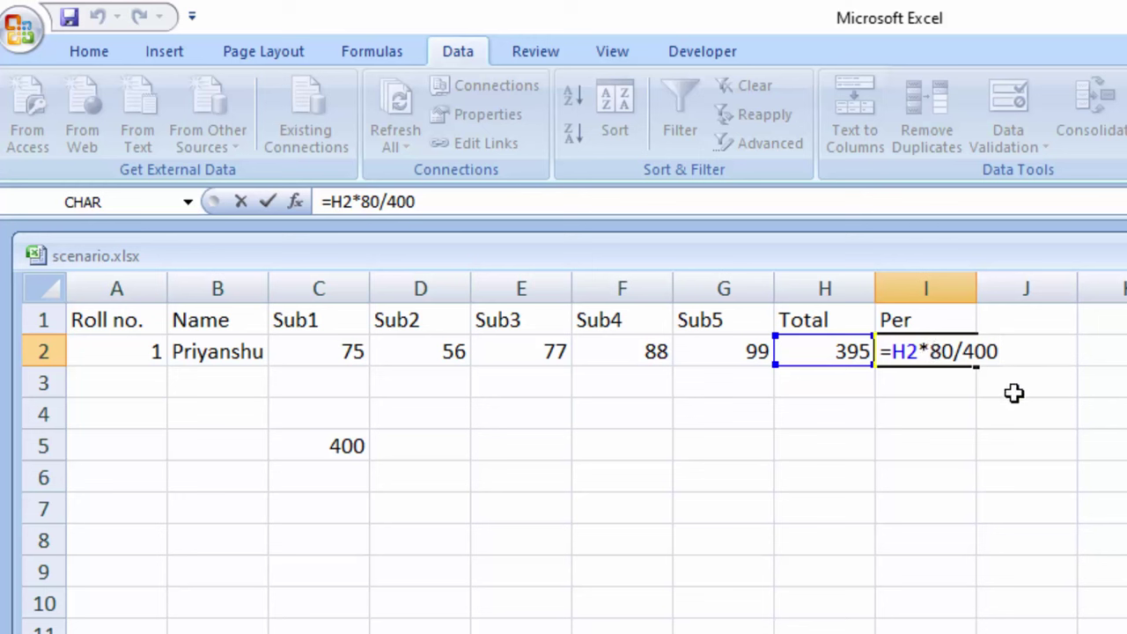